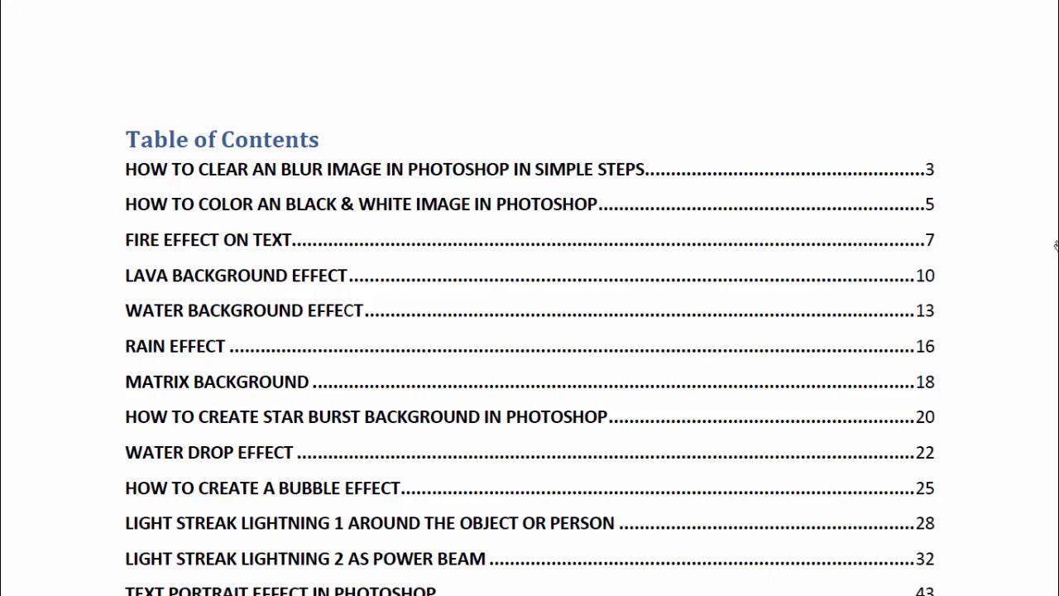
Scroll down through the PDF tutorial and back up to its table of contents.
{"action": "scroll", "coordinate": [1050, 250], "scroll_direction": "down", "scroll_amount": 2}
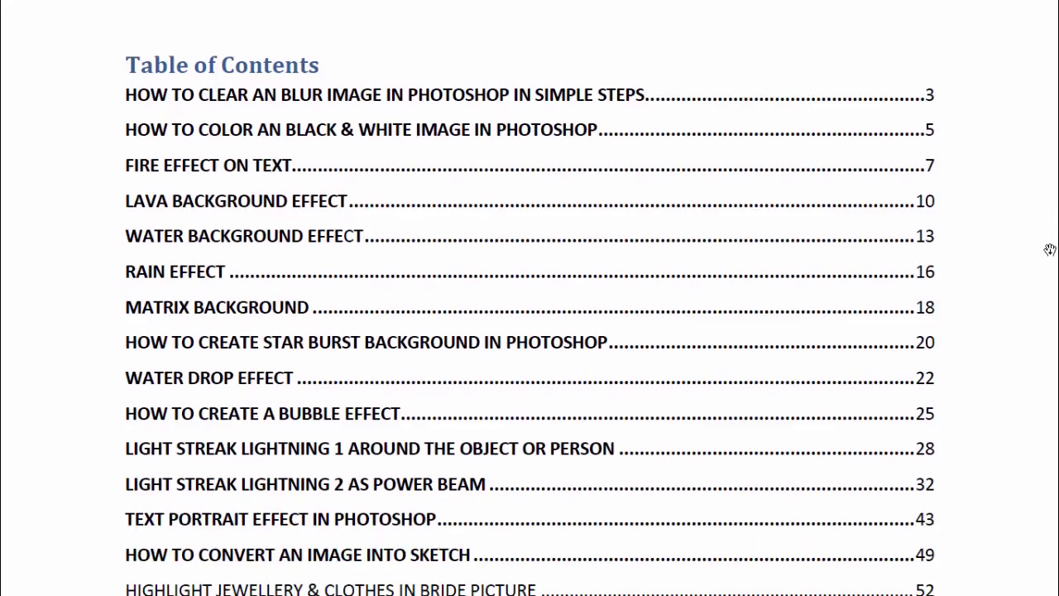
{"action": "scroll", "coordinate": [1045, 253], "scroll_direction": "down", "scroll_amount": 1}
{"action": "scroll", "coordinate": [1038, 257], "scroll_direction": "down", "scroll_amount": 1}
{"action": "scroll", "coordinate": [1033, 261], "scroll_direction": "down", "scroll_amount": 1}
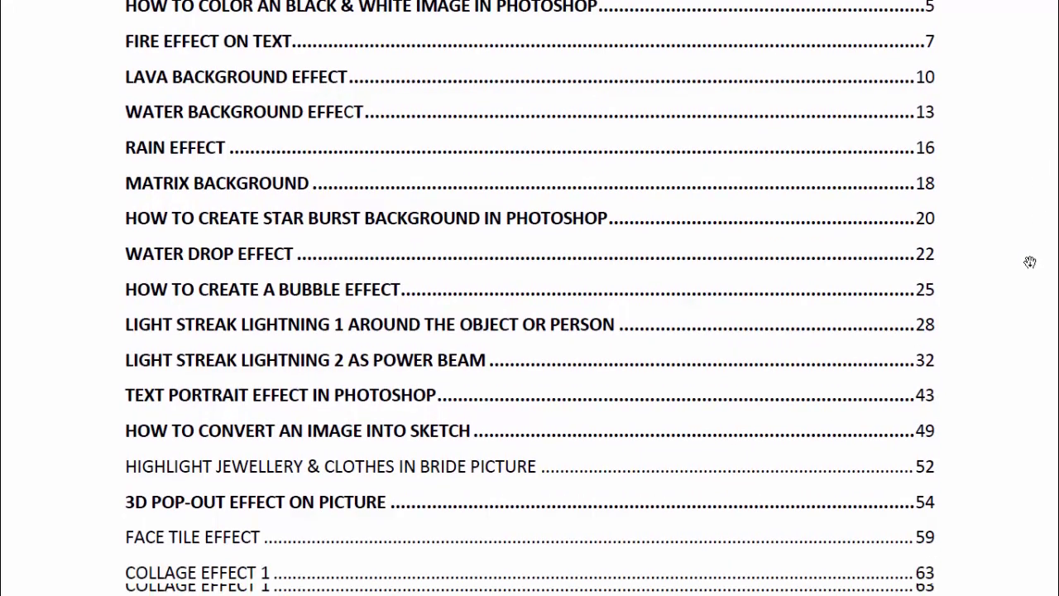
{"action": "scroll", "coordinate": [1030, 262], "scroll_direction": "down", "scroll_amount": 1}
{"action": "scroll", "coordinate": [1028, 263], "scroll_direction": "down", "scroll_amount": 1}
{"action": "scroll", "coordinate": [1024, 267], "scroll_direction": "down", "scroll_amount": 1}
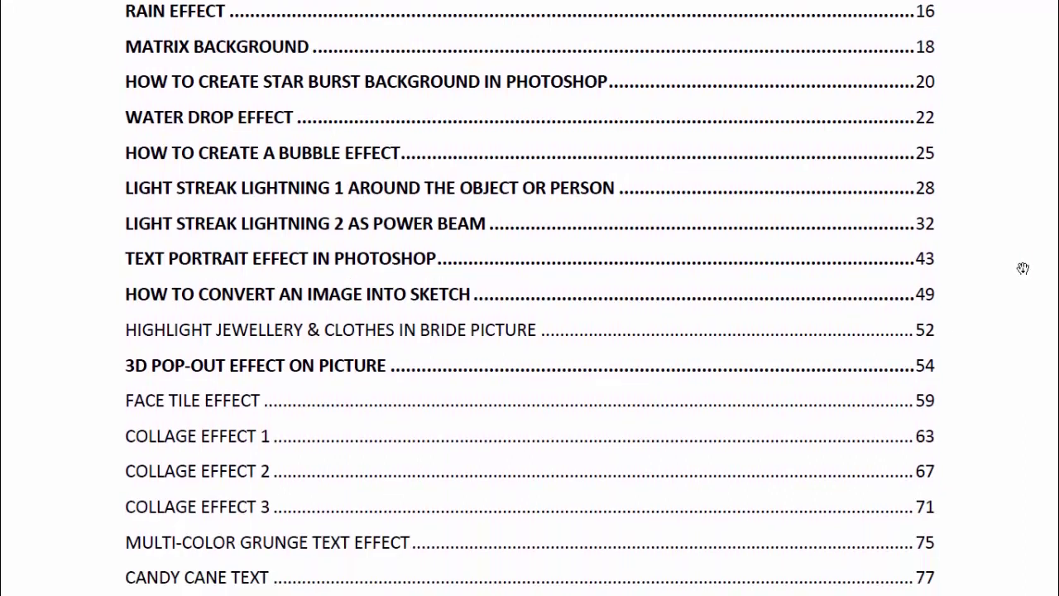
{"action": "scroll", "coordinate": [1023, 269], "scroll_direction": "down", "scroll_amount": 1}
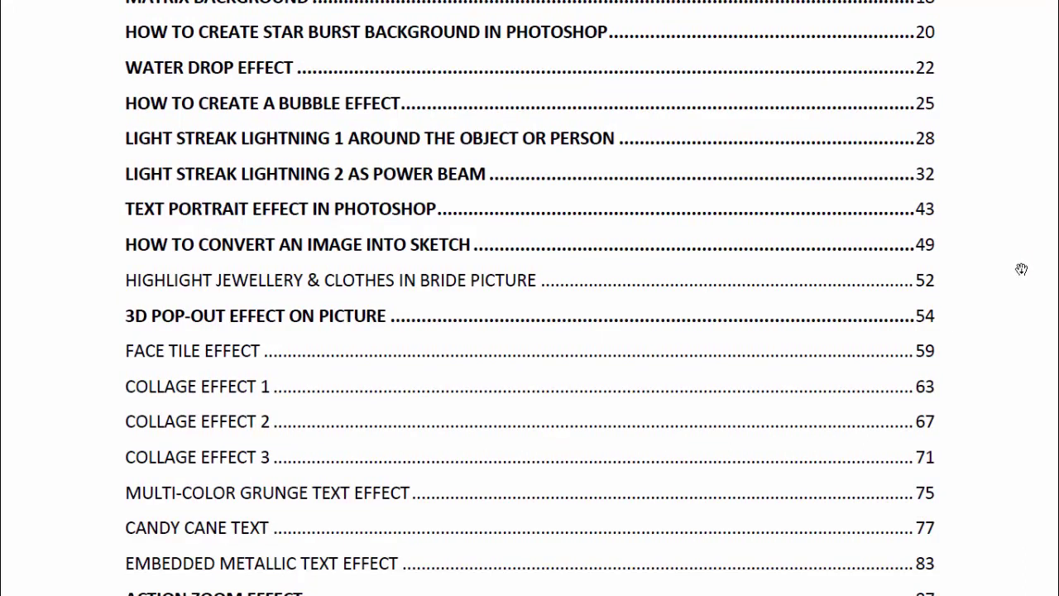
{"action": "scroll", "coordinate": [1022, 269], "scroll_direction": "up", "scroll_amount": 2}
{"action": "scroll", "coordinate": [1022, 269], "scroll_direction": "up", "scroll_amount": 2}
{"action": "scroll", "coordinate": [1022, 269], "scroll_direction": "up", "scroll_amount": 1}
{"action": "scroll", "coordinate": [1022, 269], "scroll_direction": "up", "scroll_amount": 1}
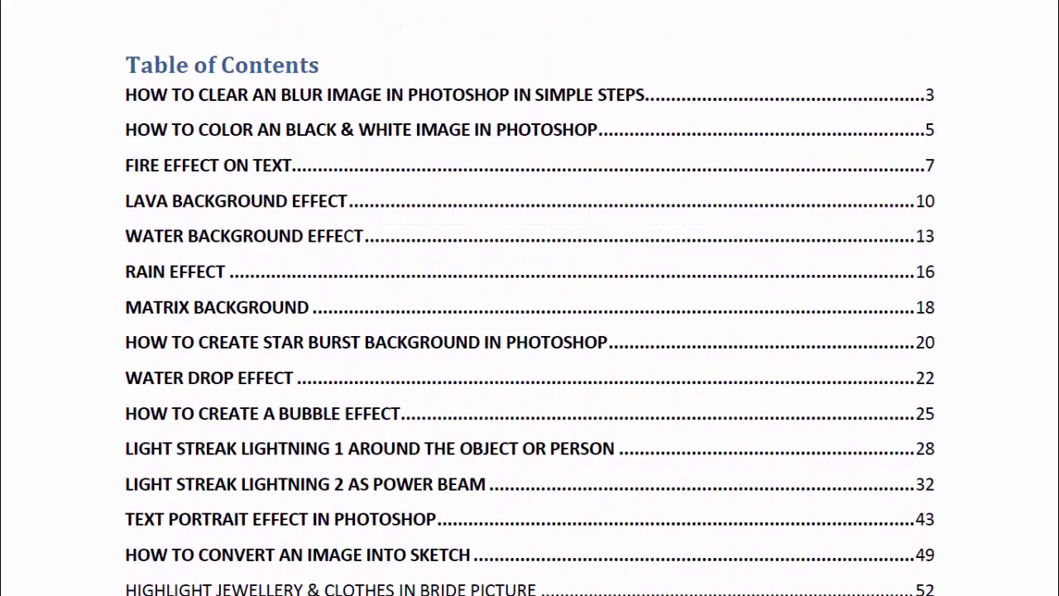
{"action": "scroll", "coordinate": [530, 331], "scroll_direction": "up", "scroll_amount": 1}
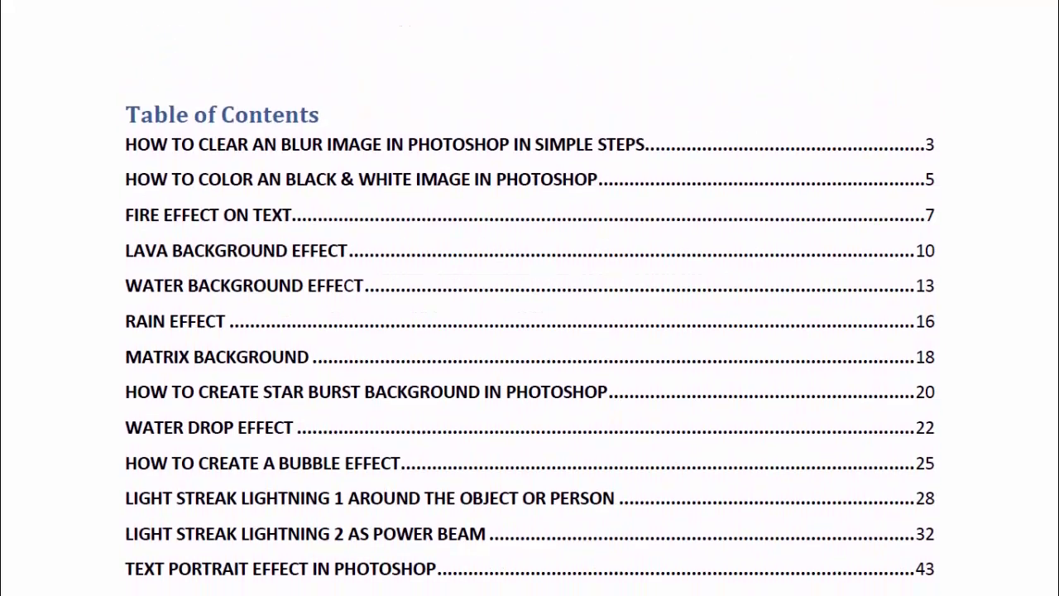
Jump to the 'How to clear an blur image' section and read through its steps.
{"action": "left_click", "coordinate": [278, 153]}
{"action": "scroll", "coordinate": [383, 181], "scroll_direction": "down", "scroll_amount": 2}
{"action": "scroll", "coordinate": [390, 185], "scroll_direction": "down", "scroll_amount": 2}
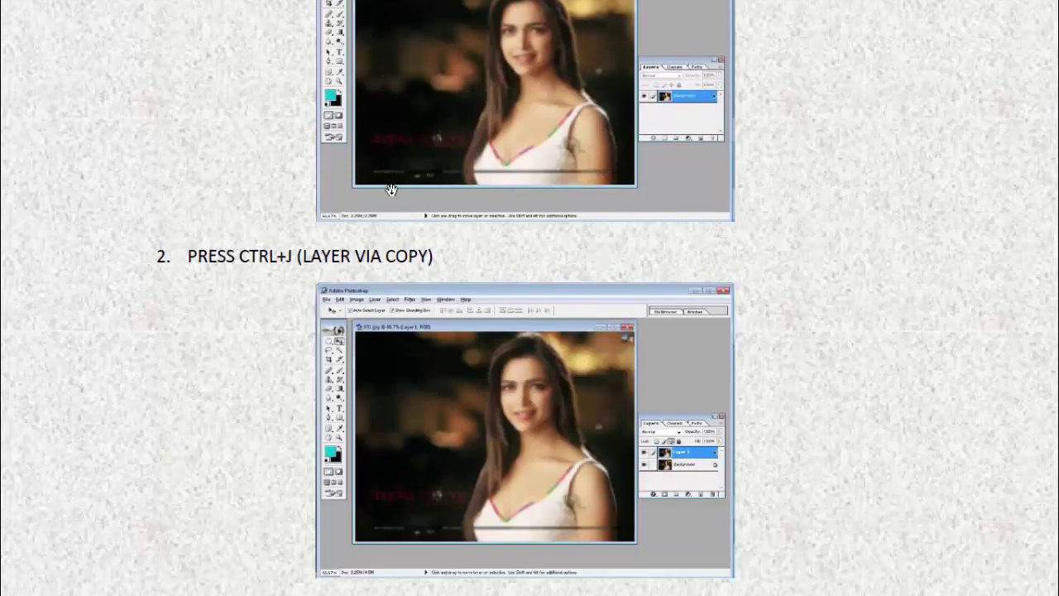
{"action": "scroll", "coordinate": [402, 192], "scroll_direction": "down", "scroll_amount": 2}
{"action": "scroll", "coordinate": [701, 284], "scroll_direction": "down", "scroll_amount": 2}
{"action": "scroll", "coordinate": [702, 285], "scroll_direction": "down", "scroll_amount": 2}
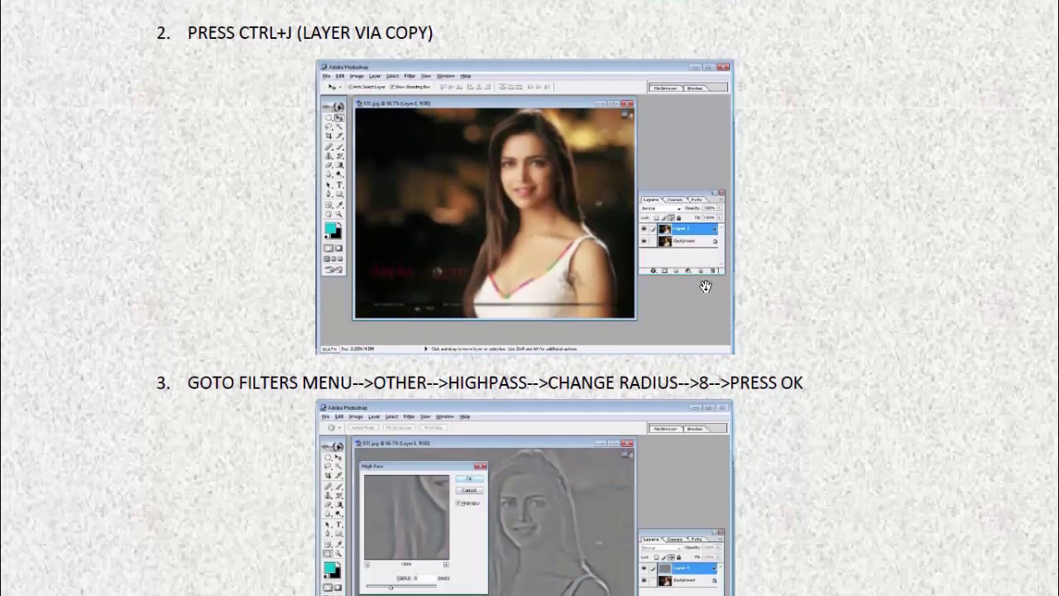
{"action": "scroll", "coordinate": [702, 287], "scroll_direction": "down", "scroll_amount": 2}
{"action": "scroll", "coordinate": [702, 289], "scroll_direction": "down", "scroll_amount": 2}
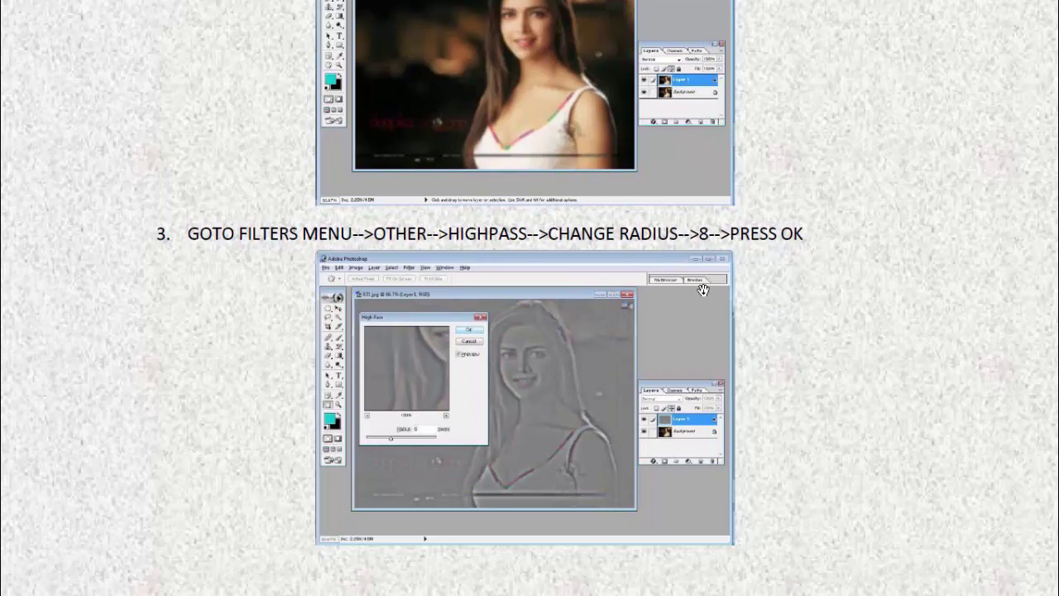
Scroll back up from the blur-clearing steps to the table of contents.
{"action": "scroll", "coordinate": [863, 288], "scroll_direction": "up", "scroll_amount": 1}
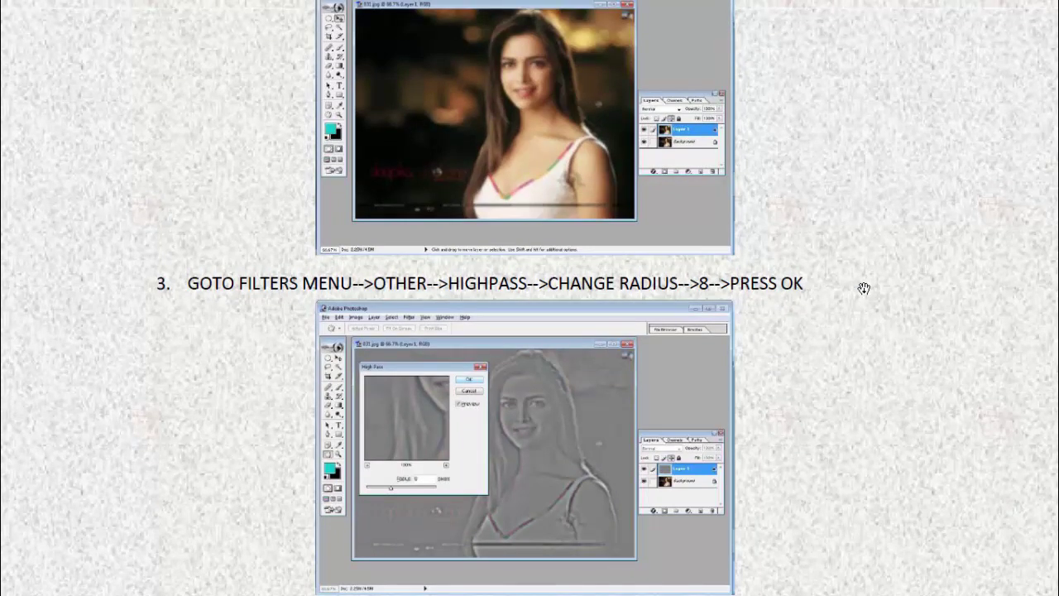
{"action": "scroll", "coordinate": [863, 288], "scroll_direction": "up", "scroll_amount": 1}
{"action": "scroll", "coordinate": [863, 288], "scroll_direction": "up", "scroll_amount": 10}
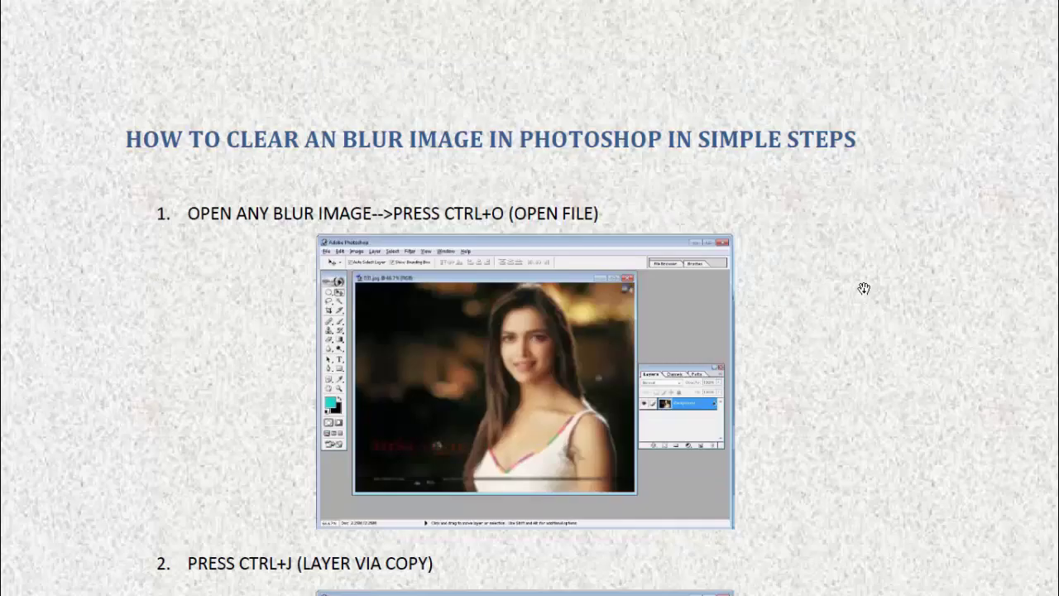
{"action": "scroll", "coordinate": [863, 288], "scroll_direction": "up", "scroll_amount": 5}
{"action": "scroll", "coordinate": [863, 288], "scroll_direction": "up", "scroll_amount": 1}
{"action": "scroll", "coordinate": [863, 288], "scroll_direction": "up", "scroll_amount": 2}
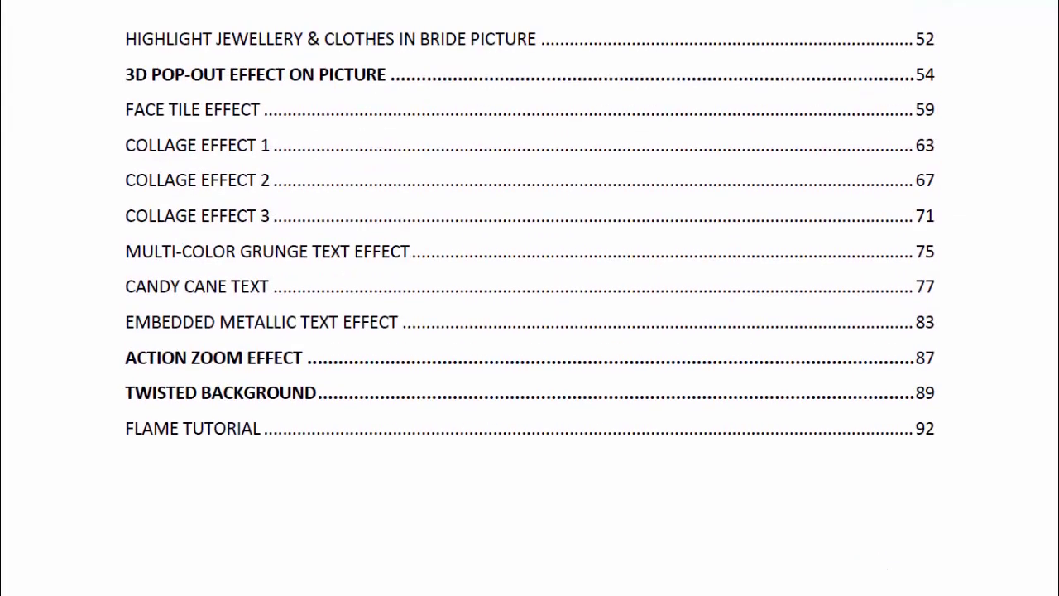
{"action": "scroll", "coordinate": [863, 288], "scroll_direction": "up", "scroll_amount": 3}
{"action": "scroll", "coordinate": [863, 288], "scroll_direction": "up", "scroll_amount": 1}
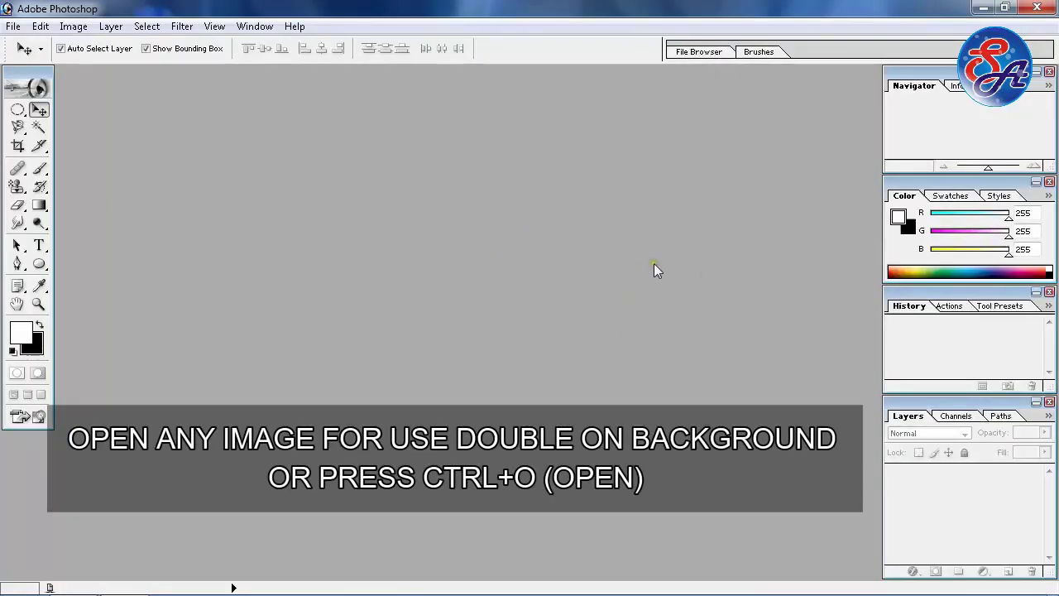
Open 194.jpg from the Open dialog and maximize its document window.
{"action": "double_click", "coordinate": [653, 264]}
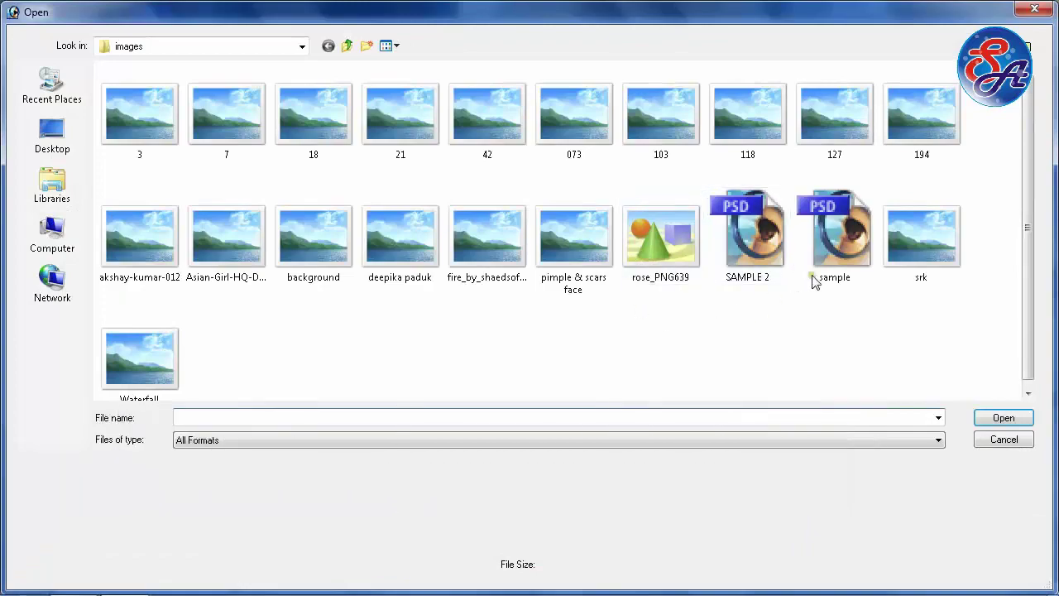
{"action": "left_click", "coordinate": [954, 140]}
{"action": "double_click", "coordinate": [953, 141]}
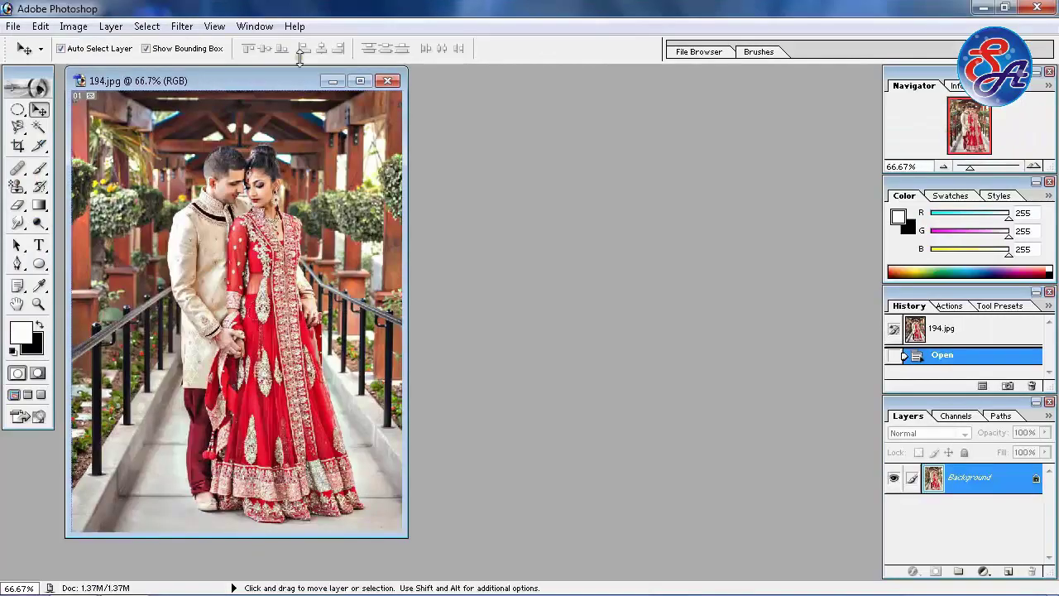
{"action": "left_click_drag", "start_coordinate": [297, 83], "coordinate": [506, 87]}
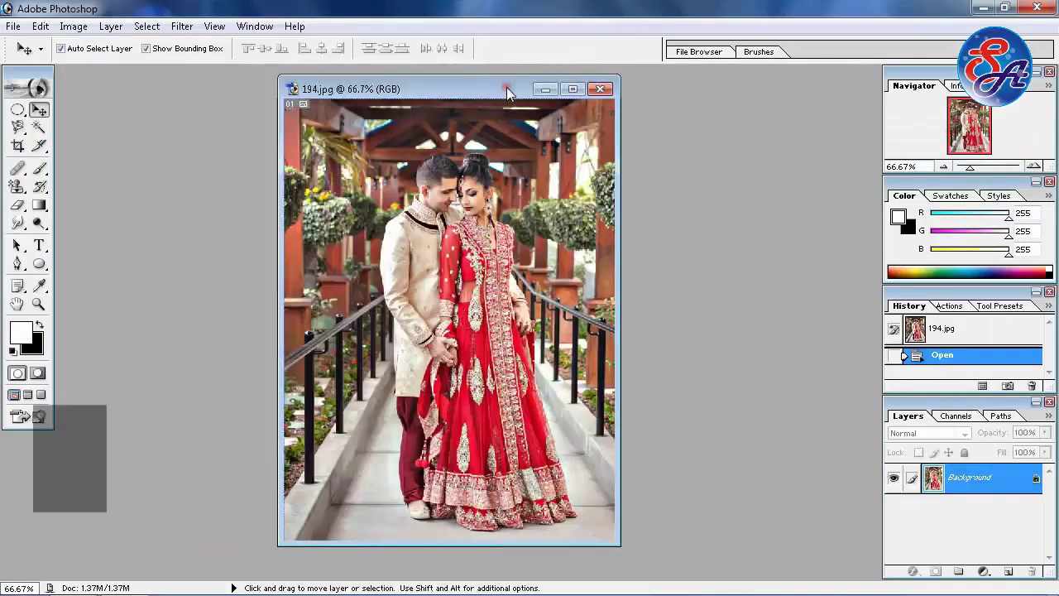
{"action": "double_click", "coordinate": [507, 87]}
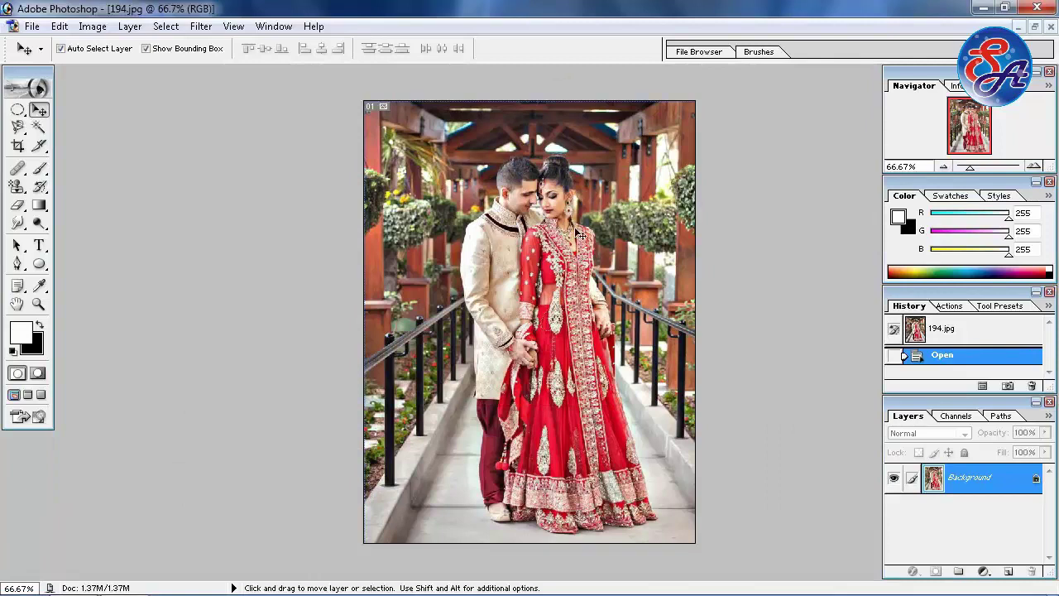
Trace a Magnetic Lasso outline from the groom's feet around the couple and close it.
{"action": "left_click", "coordinate": [18, 127]}
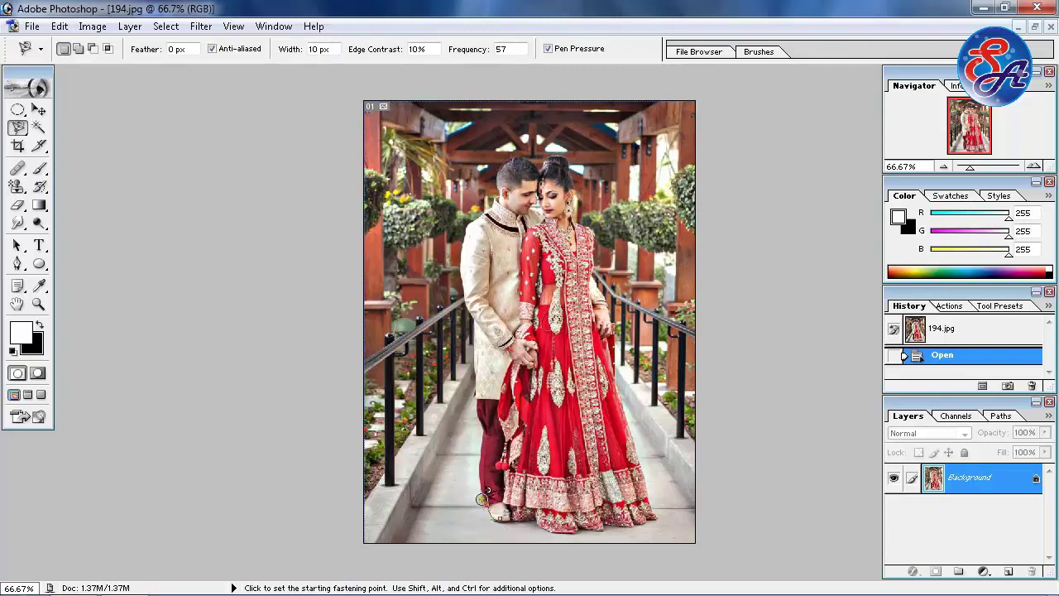
{"action": "left_click", "coordinate": [481, 499]}
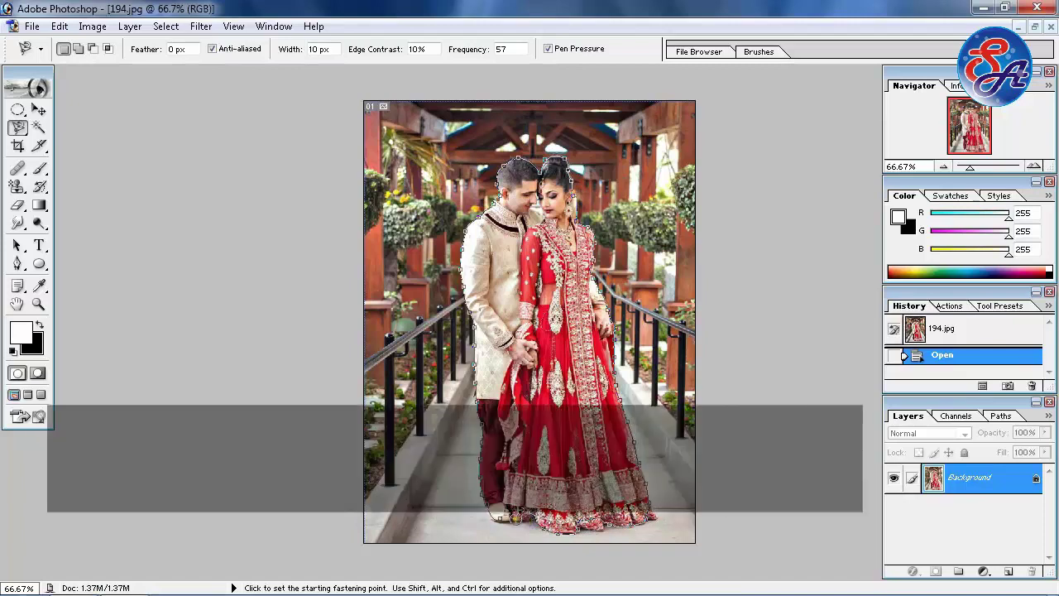
{"action": "left_click", "coordinate": [500, 514]}
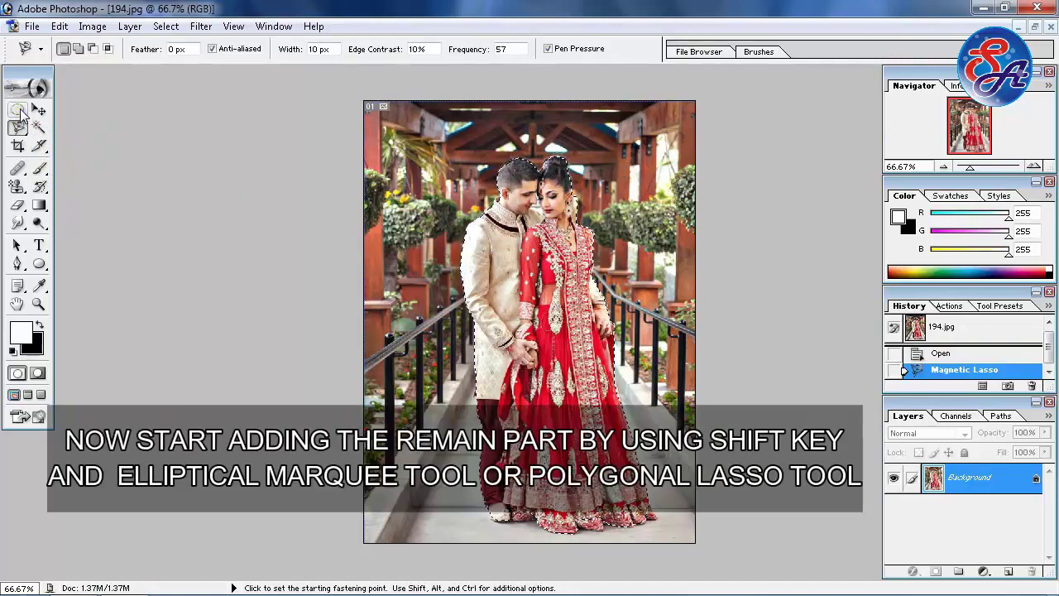
Zoom to 300% and subtract the background beside the bride's neck and earring with Polygonal Lasso.
{"action": "left_click", "coordinate": [18, 110]}
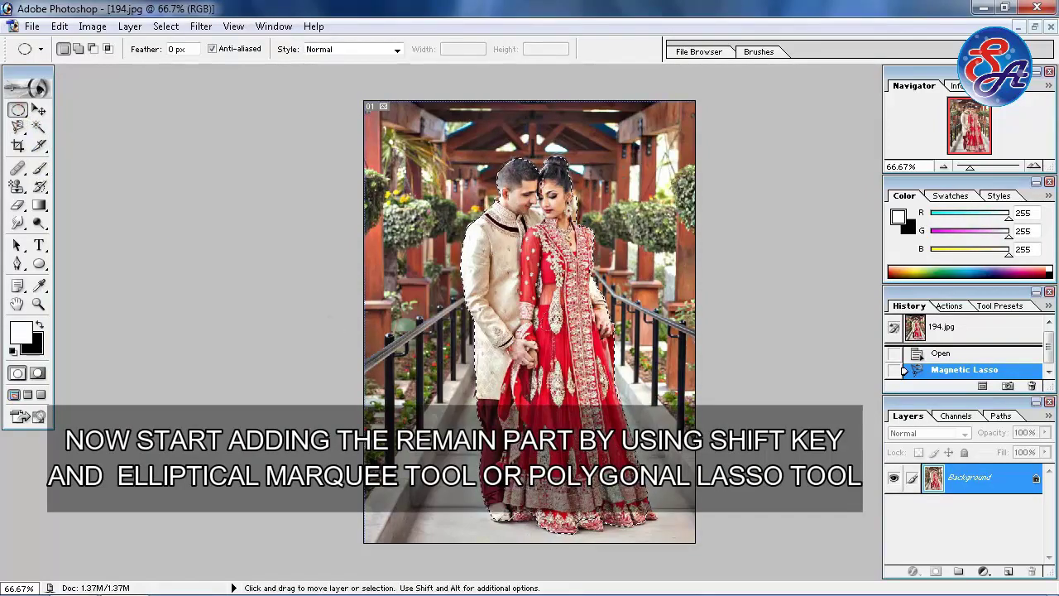
{"action": "key", "text": "ctrl+plus"}
{"action": "key", "text": "ctrl+plus"}
{"action": "key", "text": "ctrl+plus"}
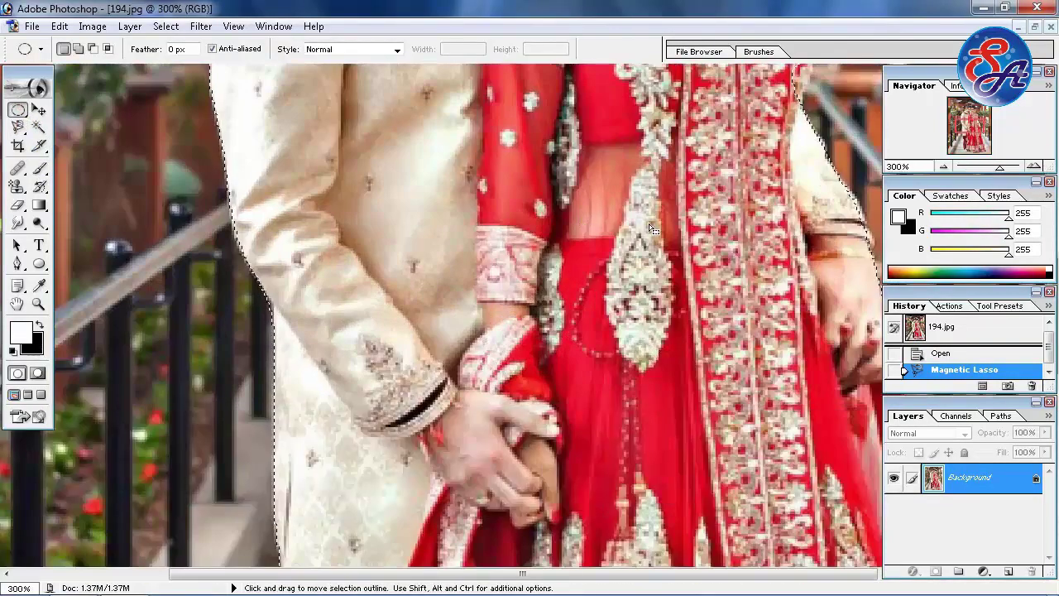
{"action": "mouse_move", "coordinate": [579, 222]}
{"action": "left_mouse_down"}
{"action": "mouse_move", "coordinate": [371, 578]}
{"action": "mouse_move", "coordinate": [392, 595]}
{"action": "left_mouse_up"}
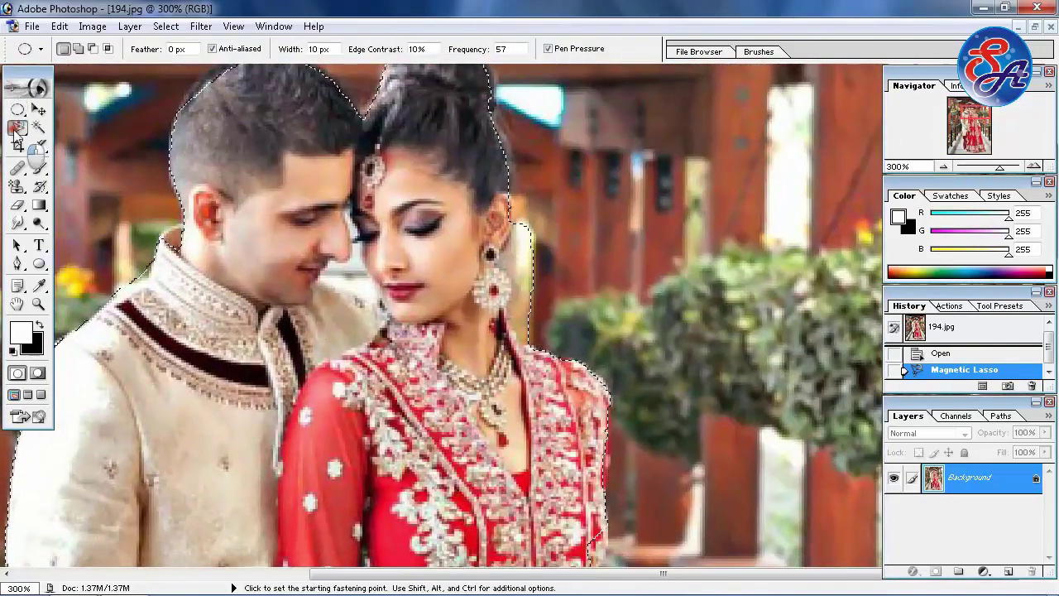
{"action": "left_click_drag", "start_coordinate": [17, 127], "coordinate": [87, 144]}
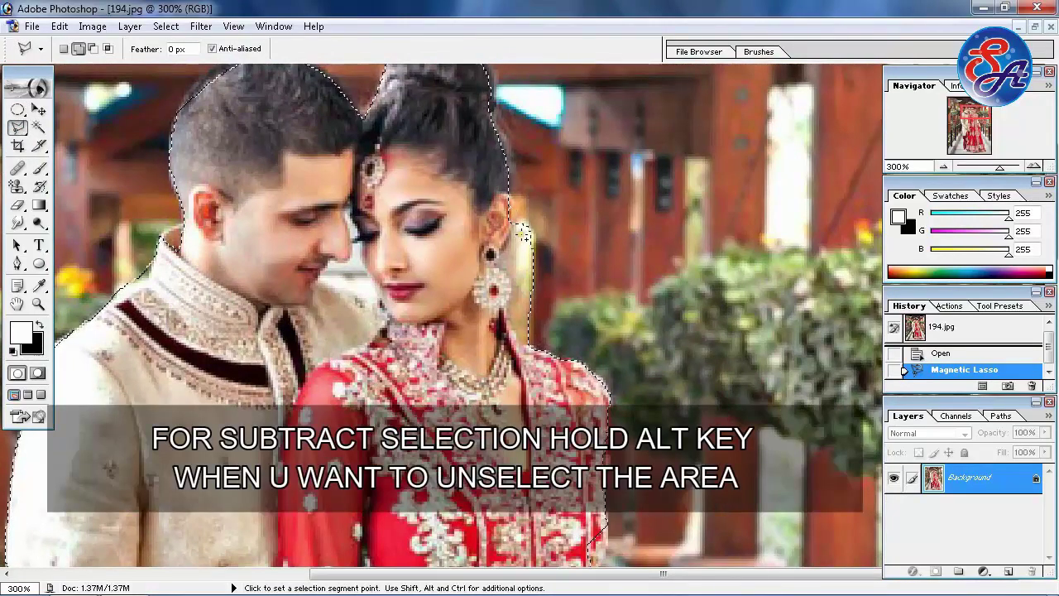
{"action": "key", "text": "alt"}
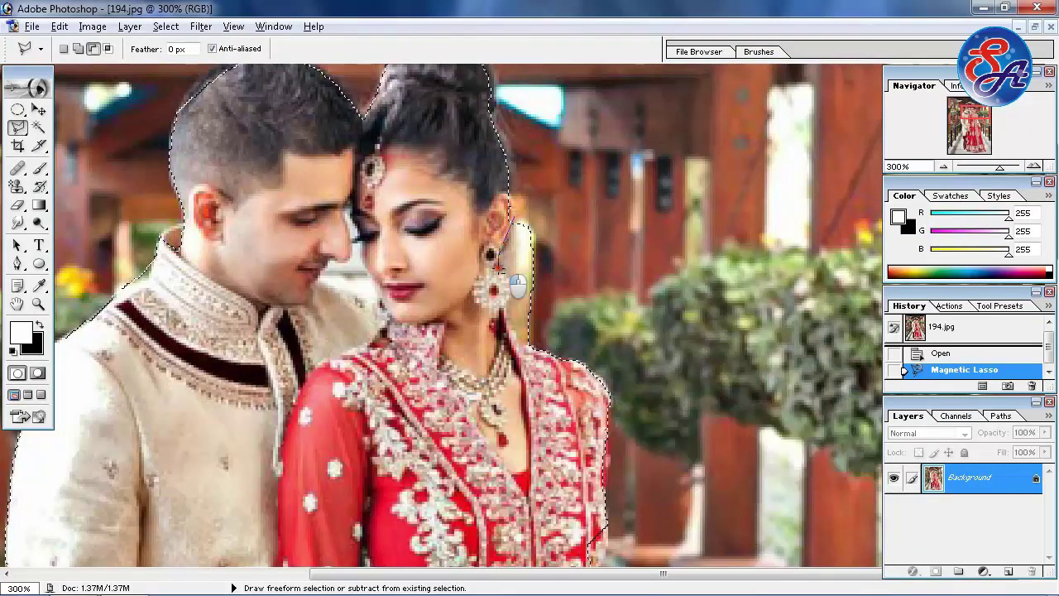
{"action": "left_click_drag", "start_coordinate": [517, 286], "coordinate": [513, 284]}
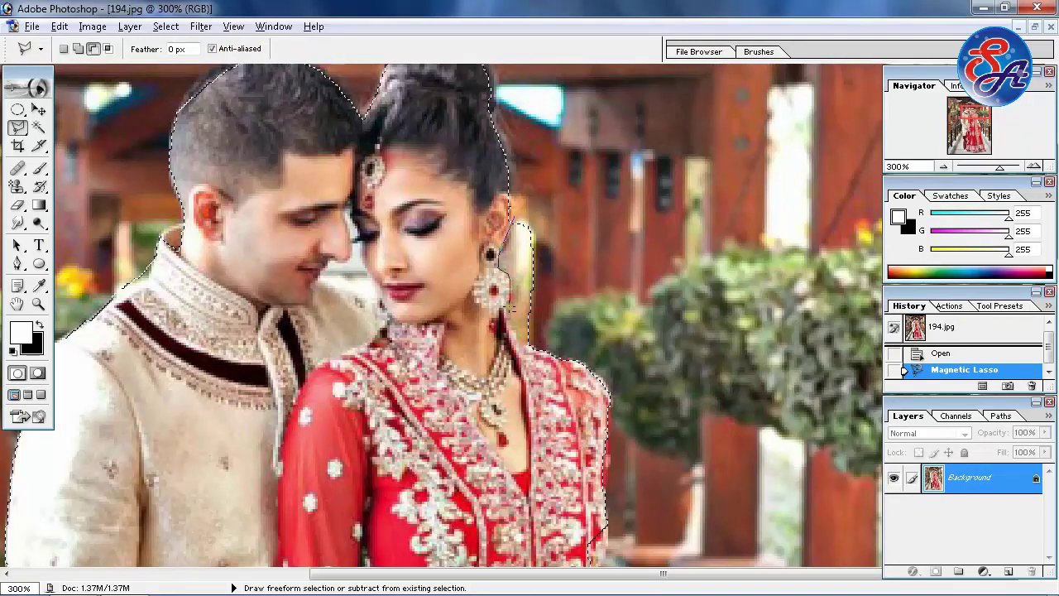
{"action": "mouse_move", "coordinate": [517, 325]}
{"action": "left_mouse_down"}
{"action": "mouse_move", "coordinate": [546, 351]}
{"action": "mouse_move", "coordinate": [541, 207]}
{"action": "left_mouse_up"}
Close the earring subtraction and trim background along the bride's dress edge.
{"action": "double_click", "coordinate": [515, 222]}
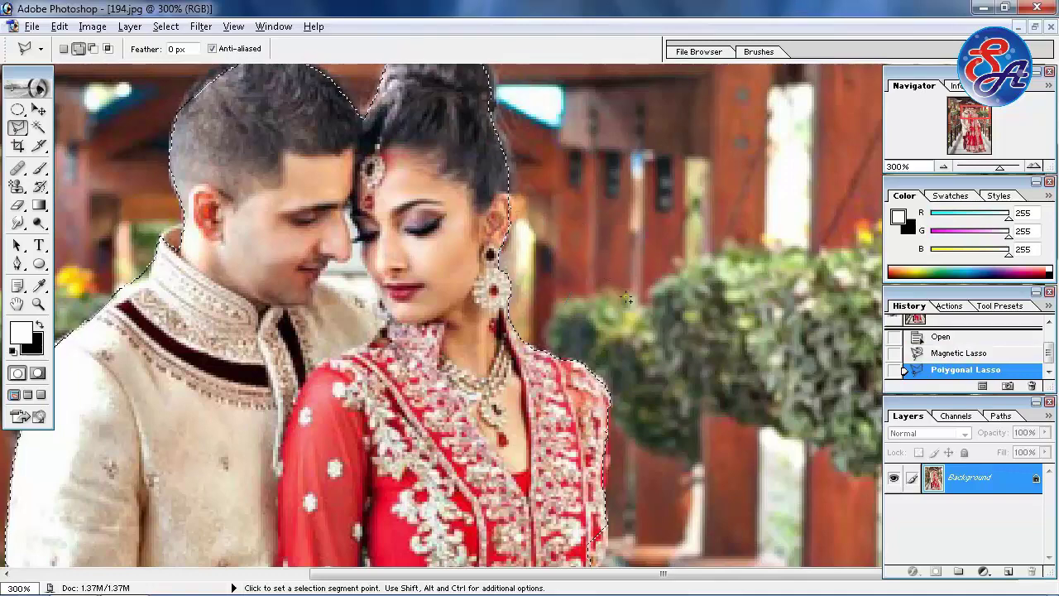
{"action": "mouse_move", "coordinate": [635, 308]}
{"action": "left_mouse_down"}
{"action": "mouse_move", "coordinate": [643, 354]}
{"action": "mouse_move", "coordinate": [633, 270]}
{"action": "left_mouse_up"}
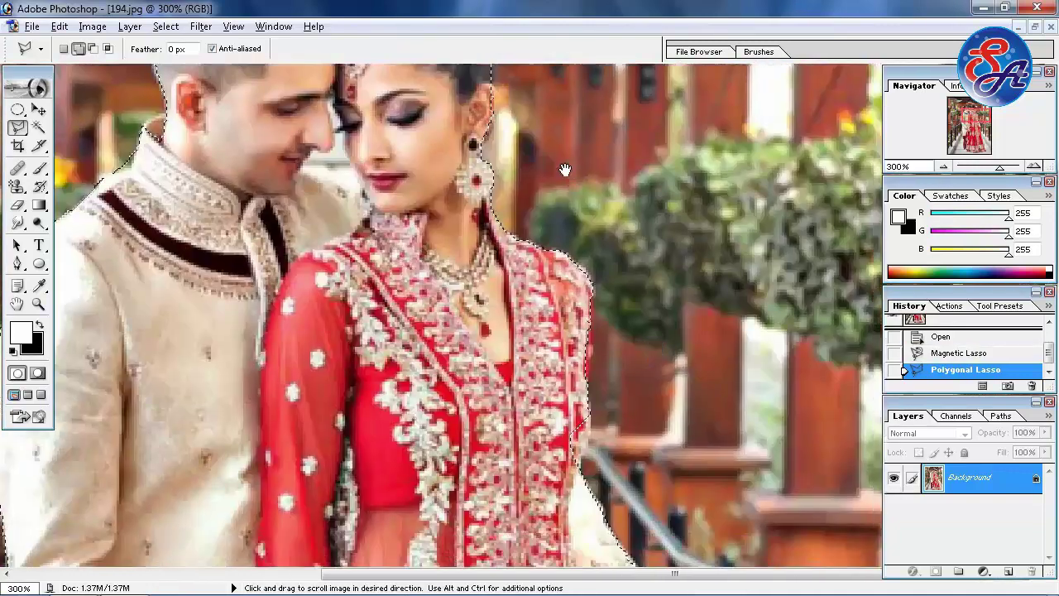
{"action": "left_click_drag", "start_coordinate": [668, 437], "coordinate": [662, 345]}
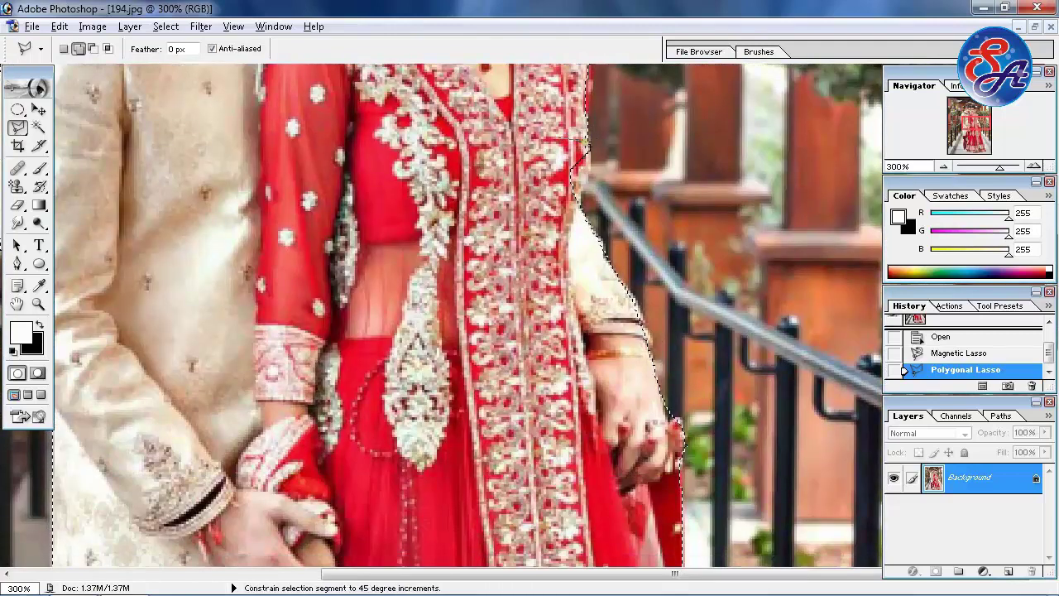
{"action": "left_click", "coordinate": [594, 168]}
{"action": "double_click", "coordinate": [581, 149]}
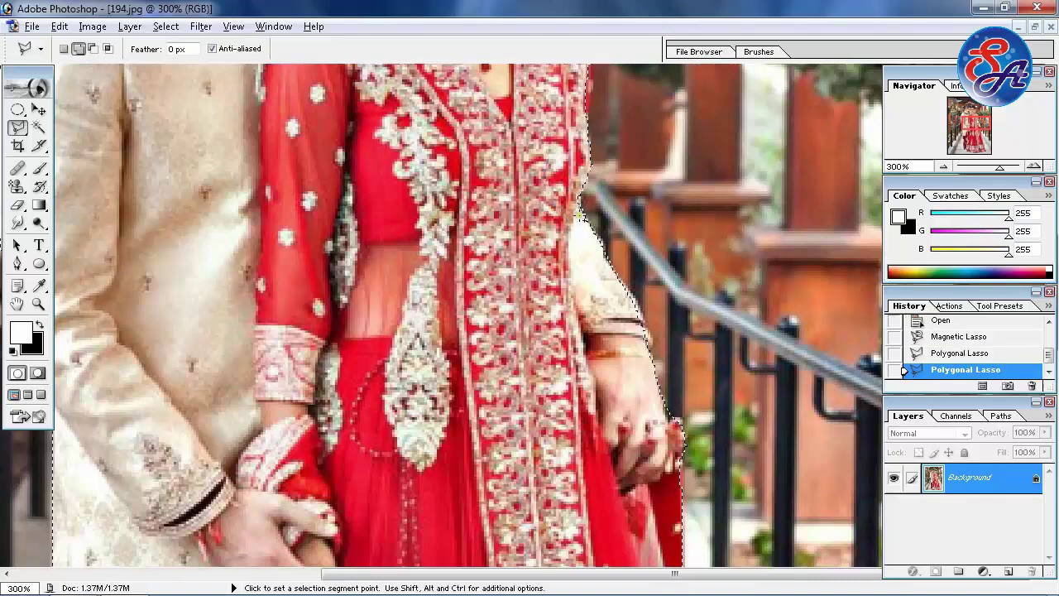
Trim leftover background from the selection along the skirt's right edge.
{"action": "scroll", "coordinate": [688, 307], "scroll_direction": "down", "scroll_amount": 3}
{"action": "scroll", "coordinate": [688, 306], "scroll_direction": "down", "scroll_amount": 2}
{"action": "scroll", "coordinate": [689, 306], "scroll_direction": "down", "scroll_amount": 3}
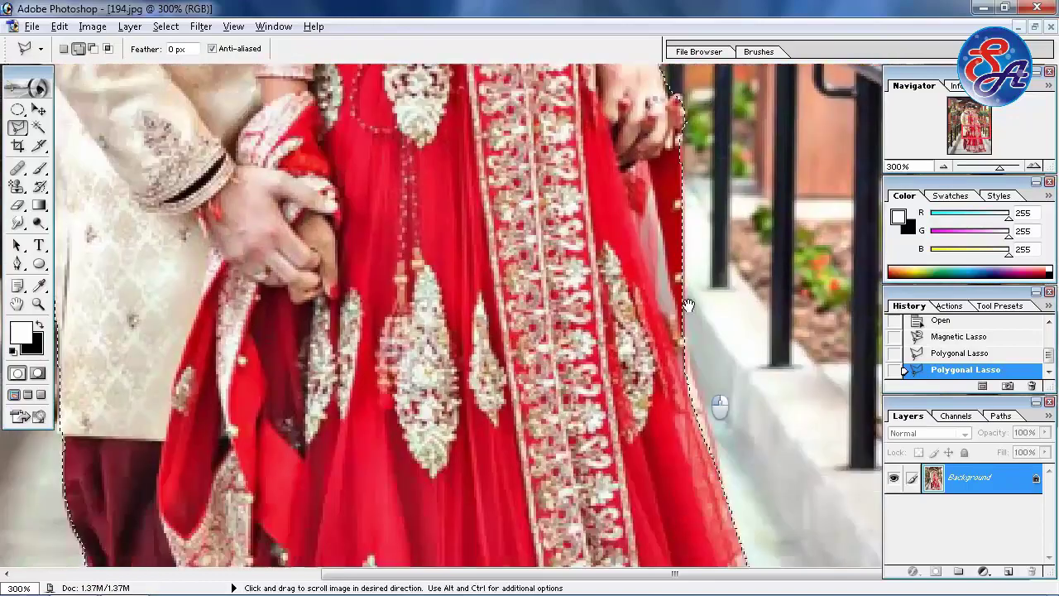
{"action": "scroll", "coordinate": [688, 306], "scroll_direction": "down", "scroll_amount": 3}
{"action": "scroll", "coordinate": [677, 237], "scroll_direction": "down", "scroll_amount": 3}
{"action": "scroll", "coordinate": [676, 237], "scroll_direction": "down", "scroll_amount": 2}
{"action": "scroll", "coordinate": [702, 307], "scroll_direction": "down", "scroll_amount": 2}
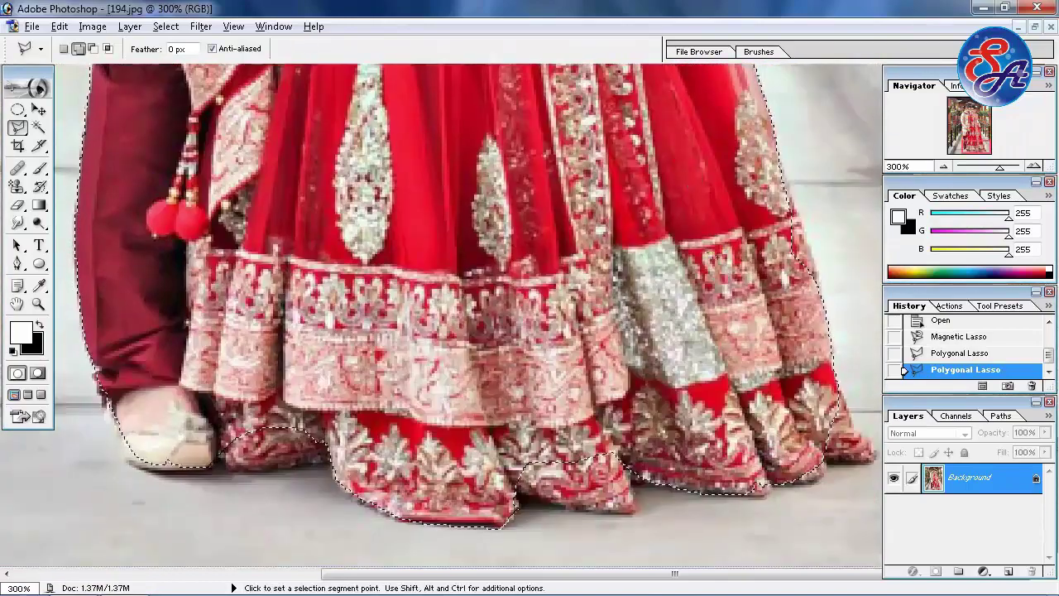
{"action": "key", "text": "shift"}
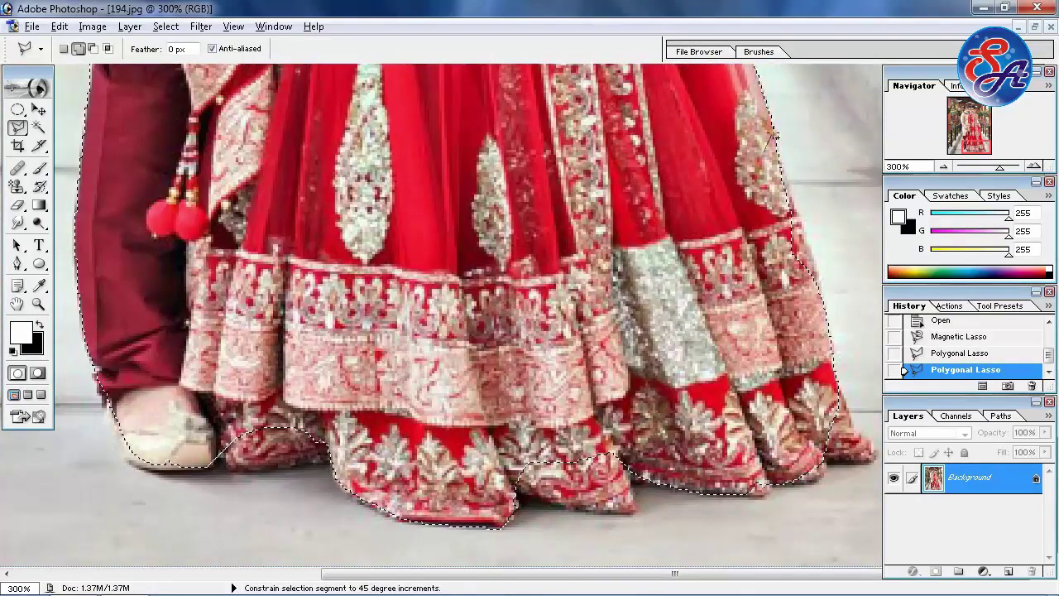
{"action": "left_click", "coordinate": [774, 139]}
{"action": "left_click", "coordinate": [794, 222]}
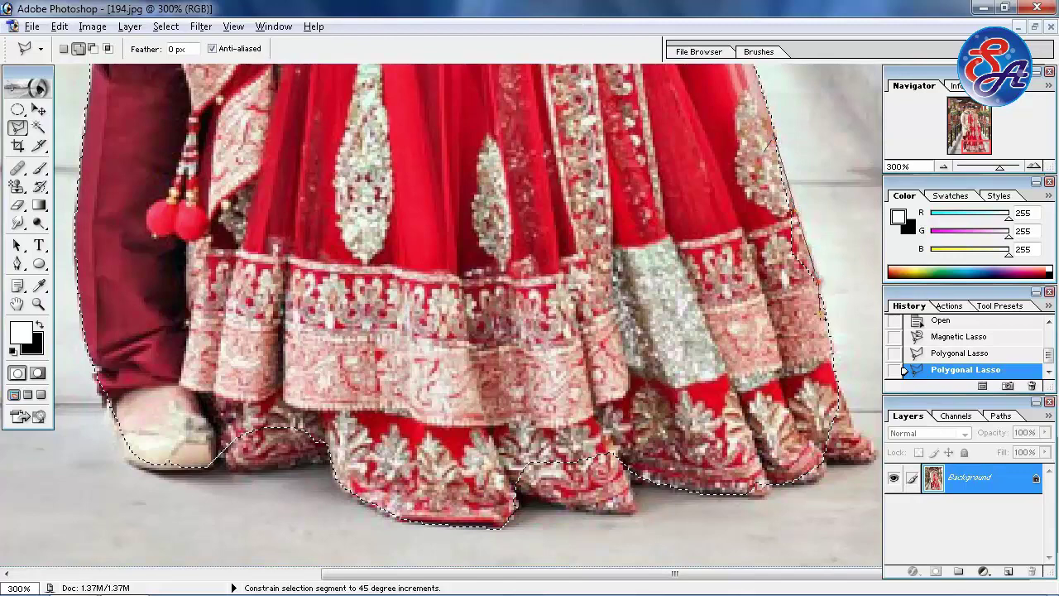
{"action": "left_click", "coordinate": [806, 317]}
{"action": "left_click", "coordinate": [760, 152]}
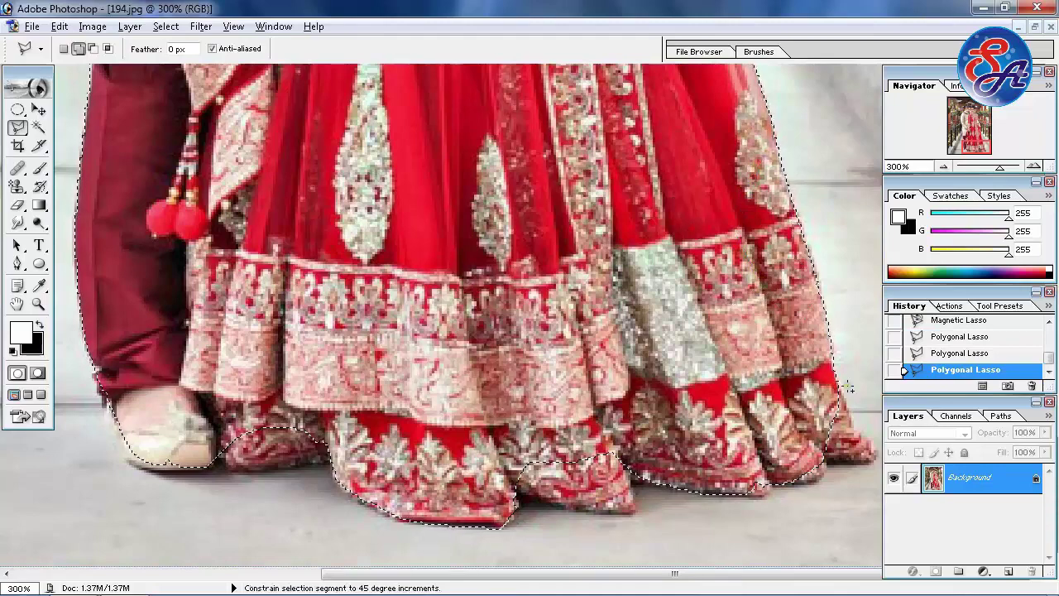
Trim the selection along the skirt hem down to the bride's shoe.
{"action": "left_click", "coordinate": [836, 356], "text": "shift"}
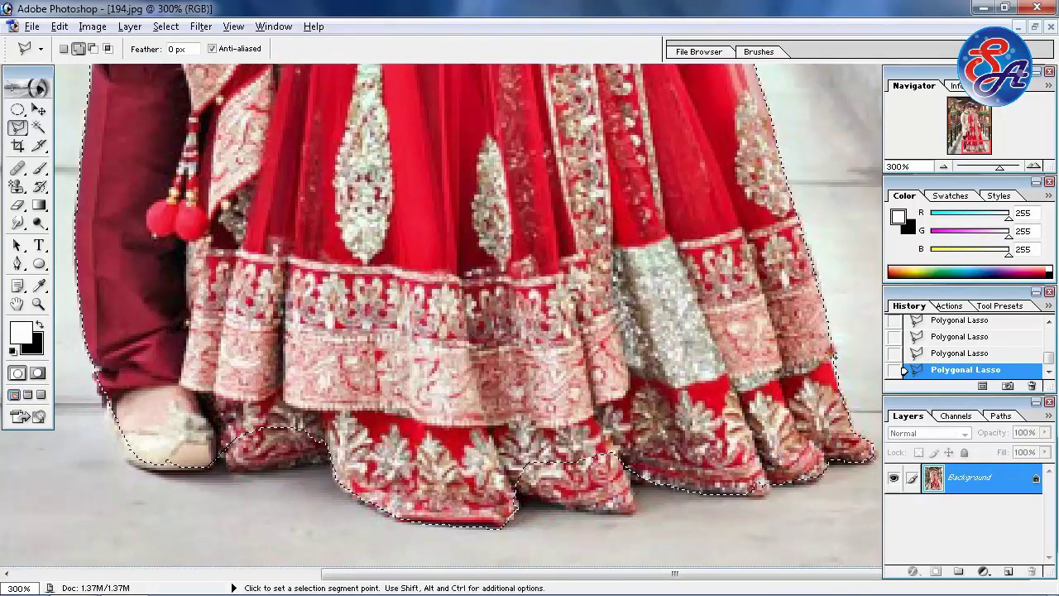
{"action": "left_click_drag", "start_coordinate": [597, 305], "coordinate": [603, 304]}
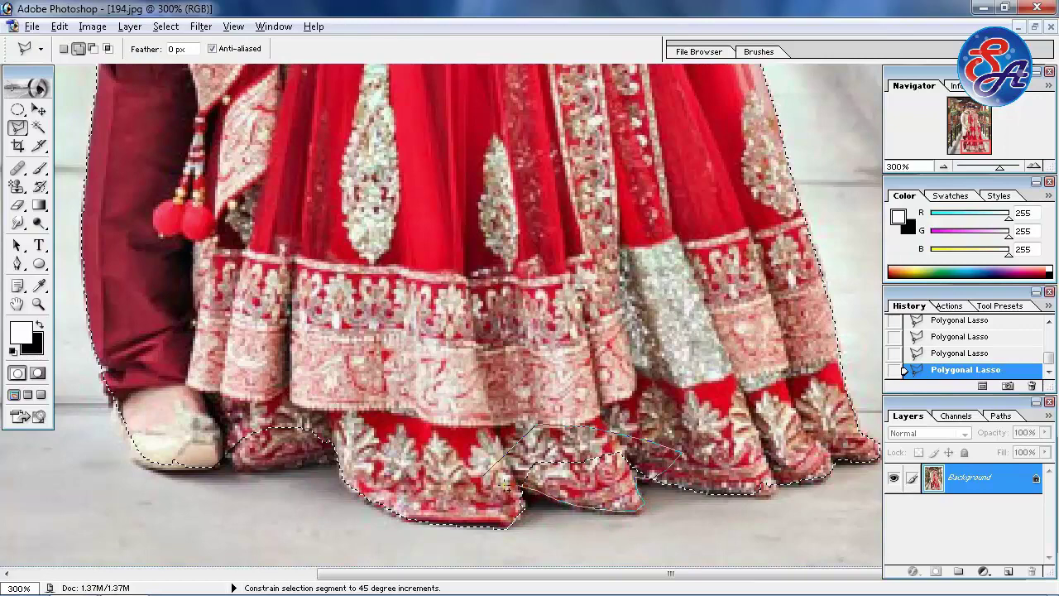
{"action": "left_click", "coordinate": [485, 468]}
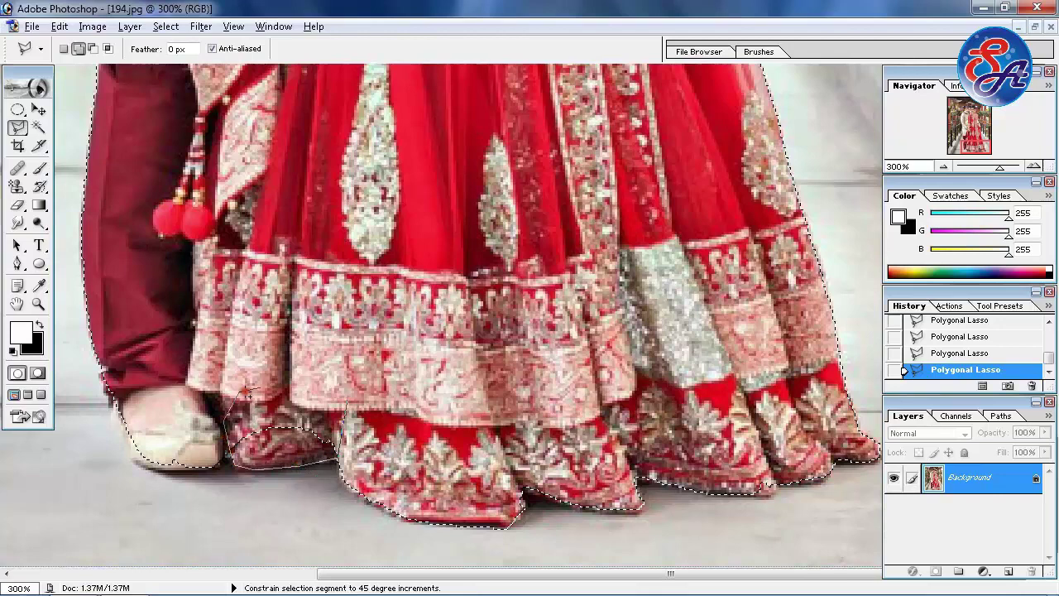
{"action": "double_click", "coordinate": [348, 394]}
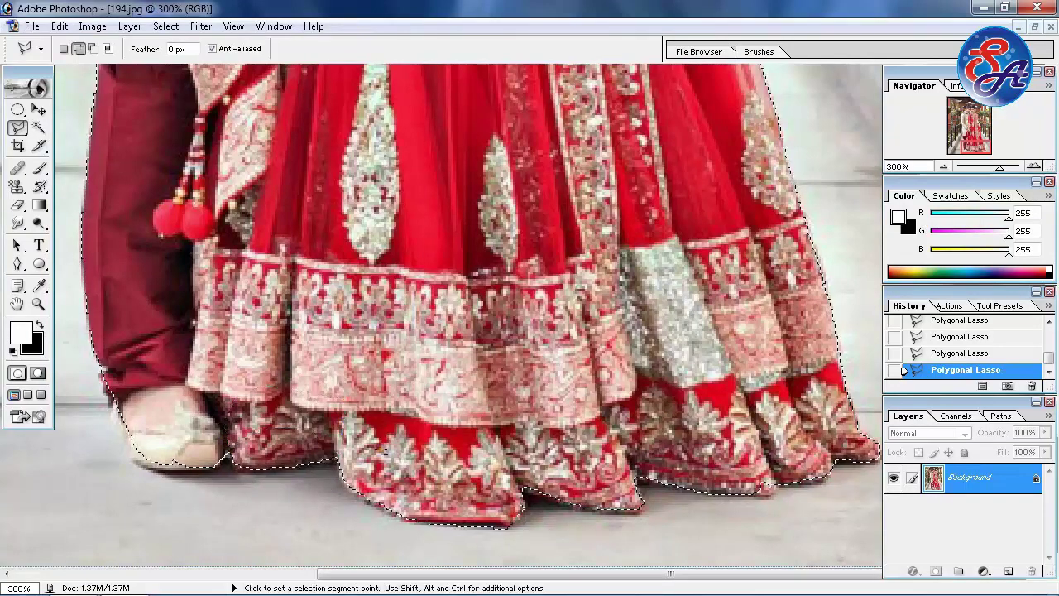
Fit the photo in the window and contract the selection by 2 pixels.
{"action": "key", "text": "ctrl+0"}
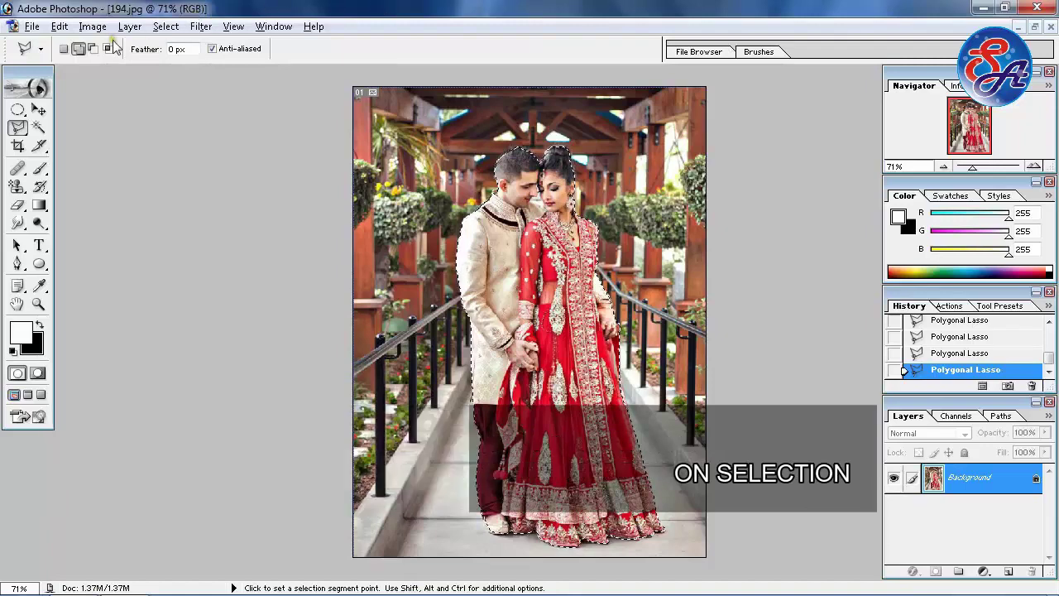
{"action": "left_click", "coordinate": [166, 26]}
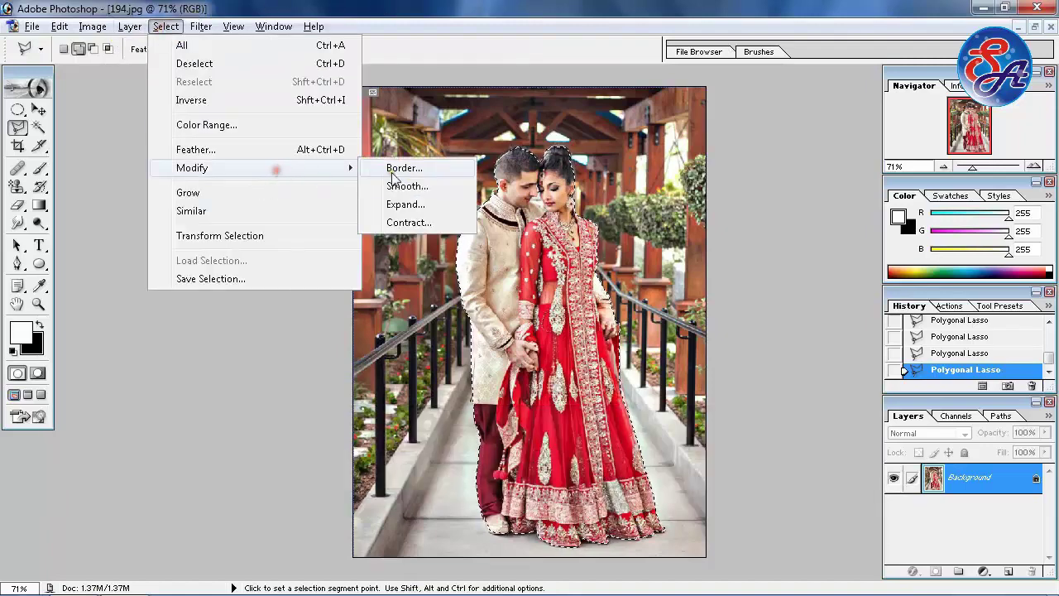
{"action": "mouse_move", "coordinate": [192, 167]}
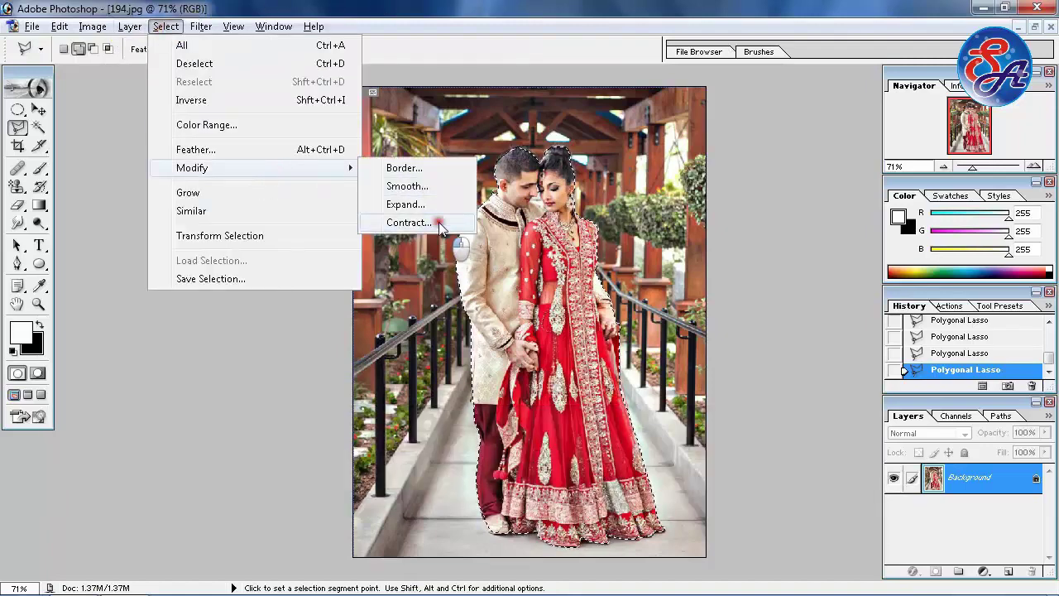
{"action": "left_click", "coordinate": [439, 229]}
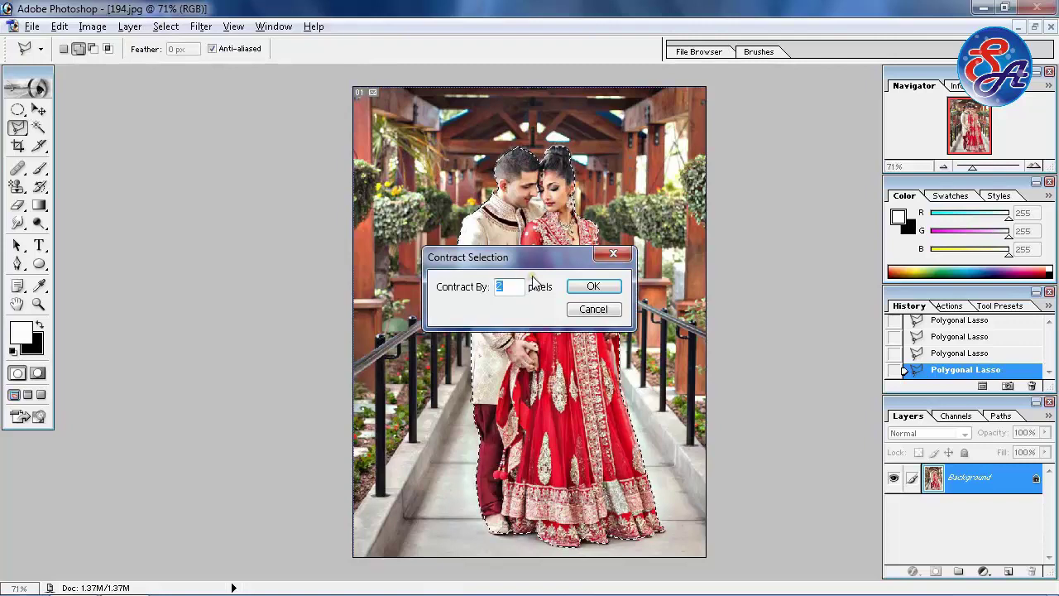
{"action": "key", "text": "Return"}
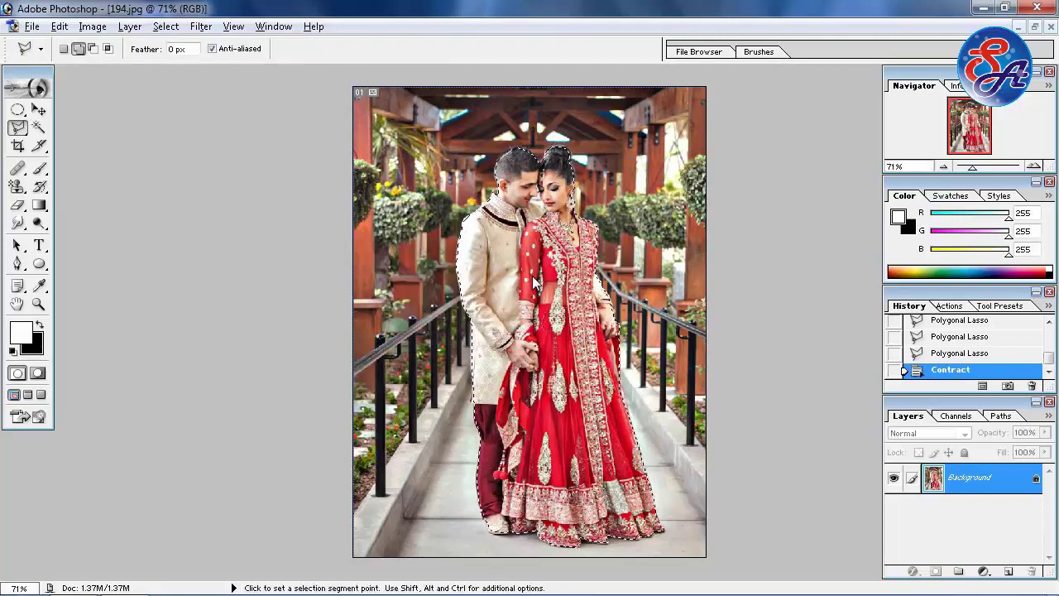
Smooth the contracted selection's edges with Select > Modify > Smooth.
{"action": "left_click", "coordinate": [164, 27]}
{"action": "mouse_move", "coordinate": [192, 168]}
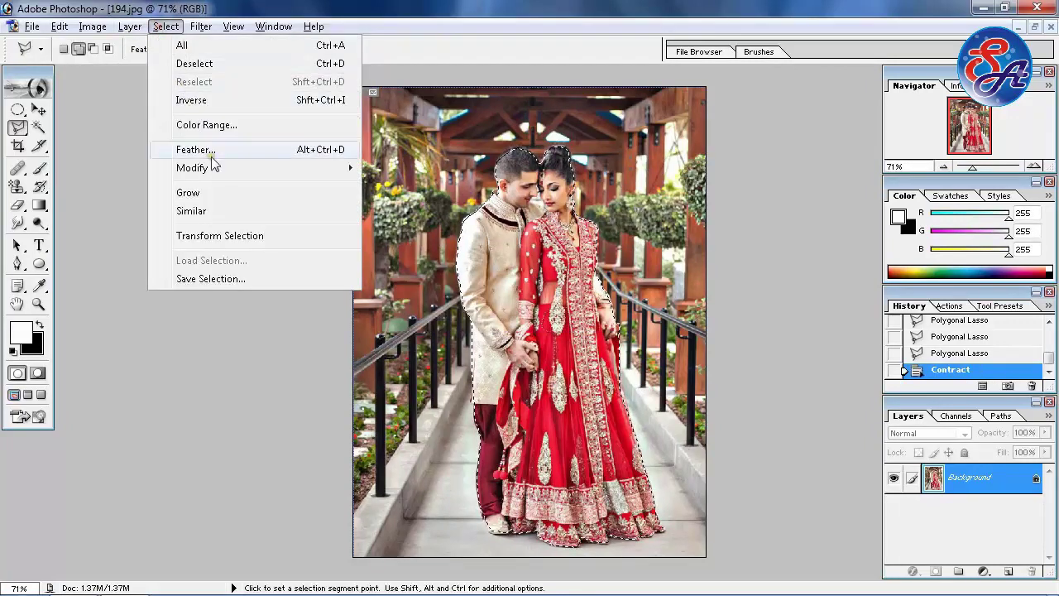
{"action": "left_click", "coordinate": [377, 189]}
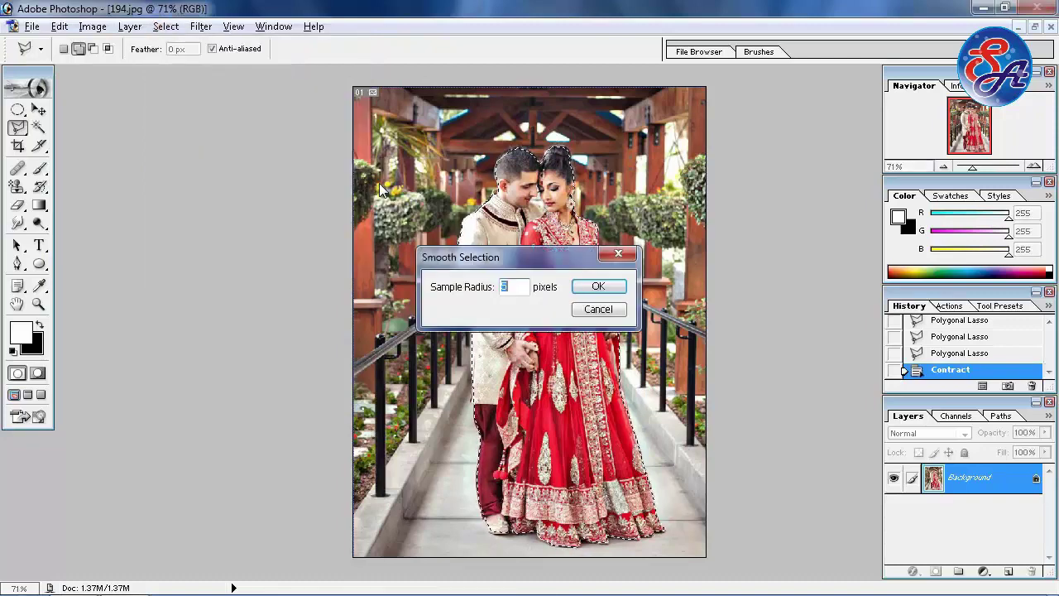
{"action": "key", "text": "Return"}
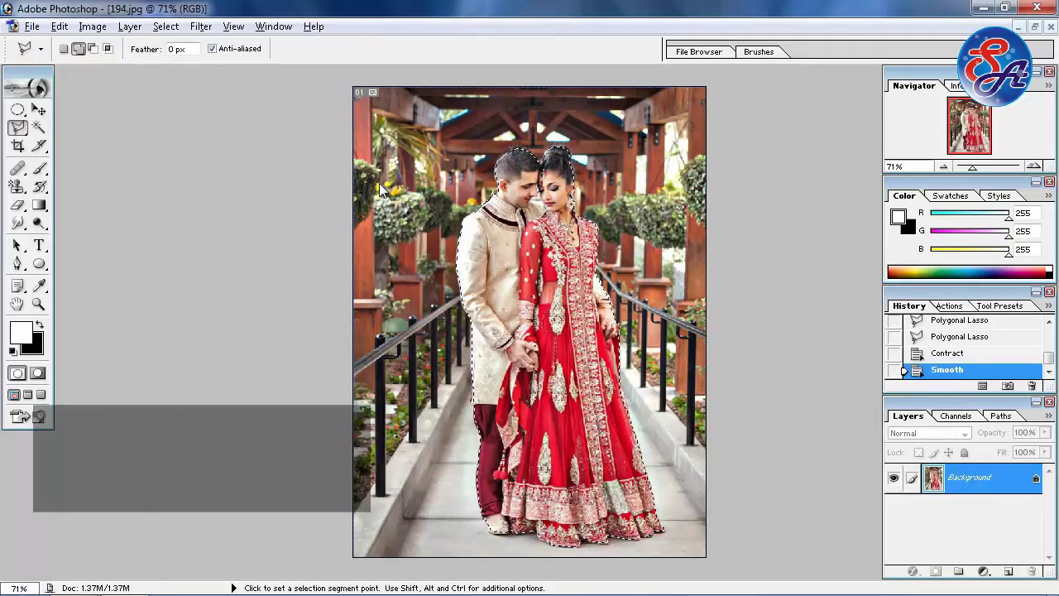
Invert the selection and apply a 5.8-pixel Gaussian Blur to the background.
{"action": "key", "text": "ctrl+shift+i"}
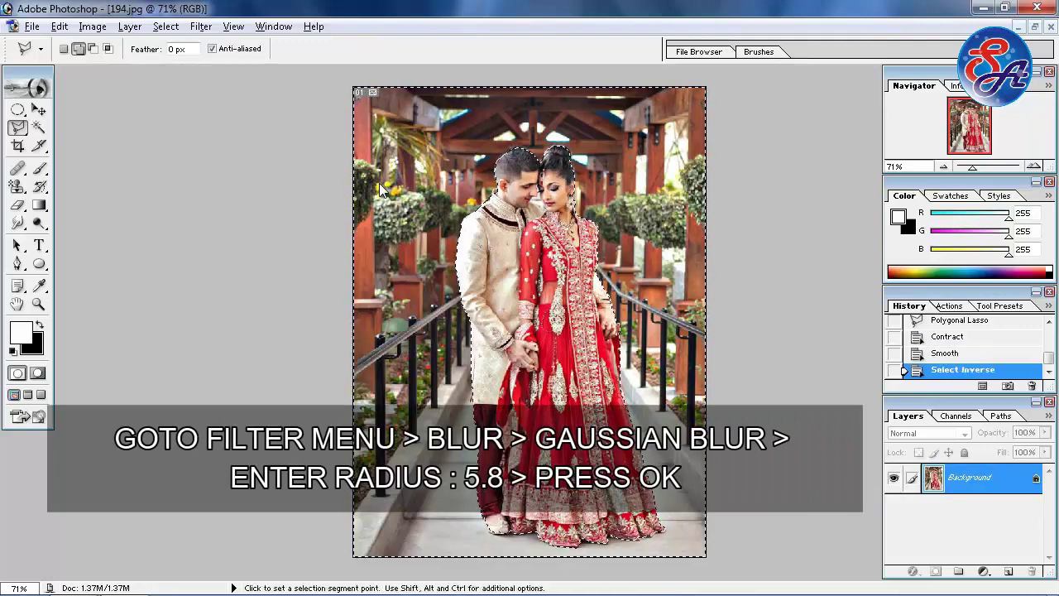
{"action": "left_click", "coordinate": [170, 27]}
{"action": "mouse_move", "coordinate": [201, 27]}
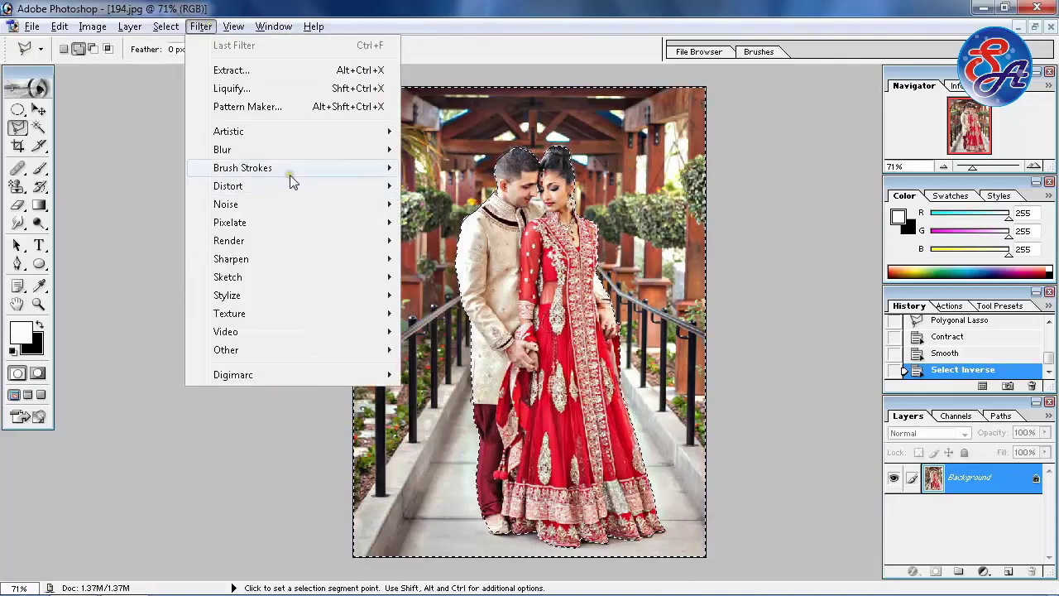
{"action": "left_click", "coordinate": [300, 152]}
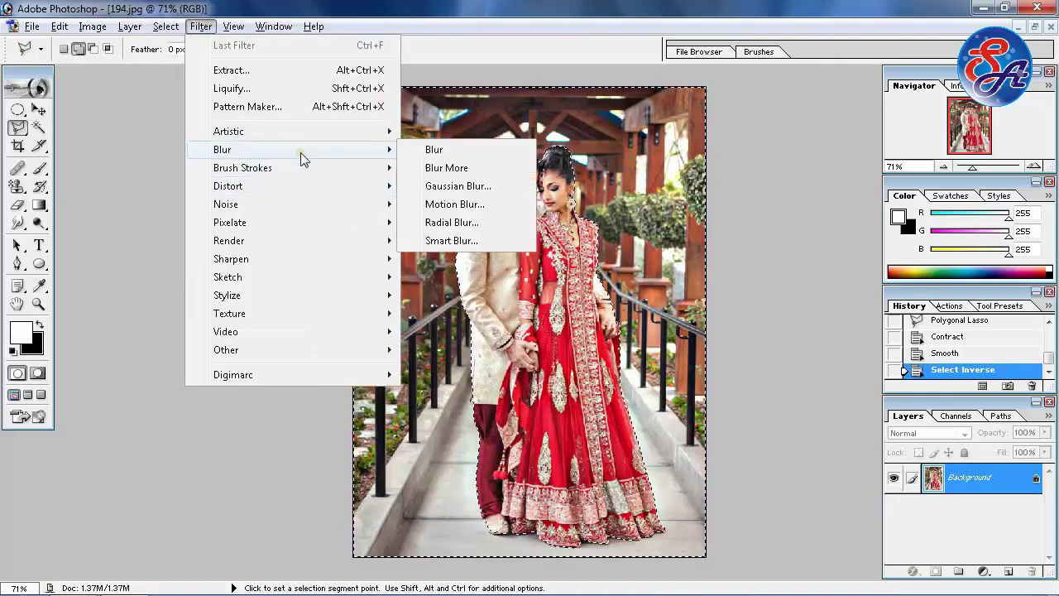
{"action": "left_click", "coordinate": [530, 187]}
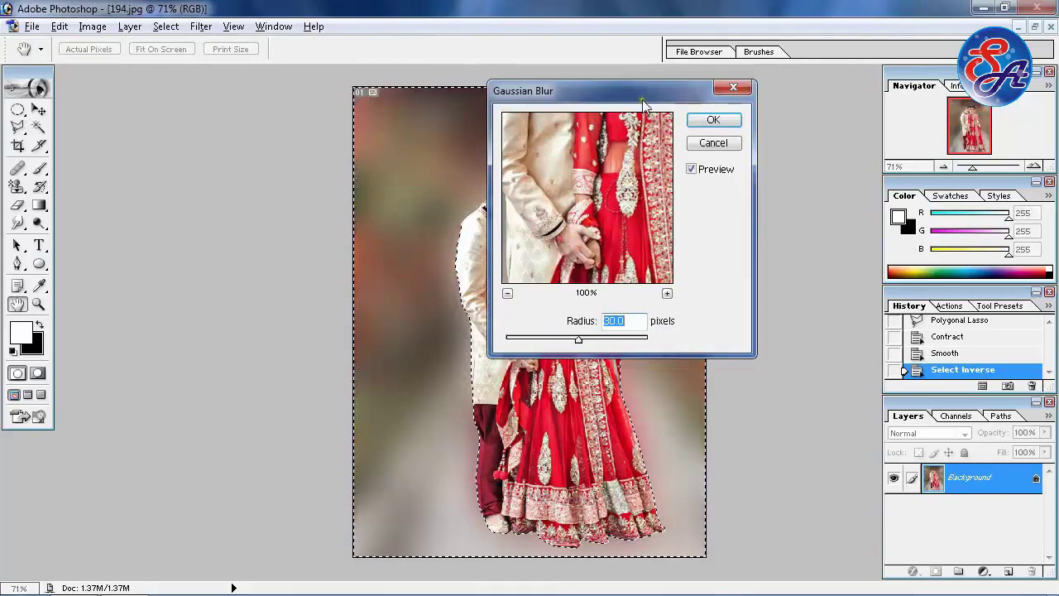
{"action": "left_click_drag", "start_coordinate": [643, 97], "coordinate": [850, 83]}
{"action": "mouse_move", "coordinate": [784, 316]}
{"action": "left_mouse_down"}
{"action": "mouse_move", "coordinate": [742, 322]}
{"action": "mouse_move", "coordinate": [763, 326]}
{"action": "left_mouse_up"}
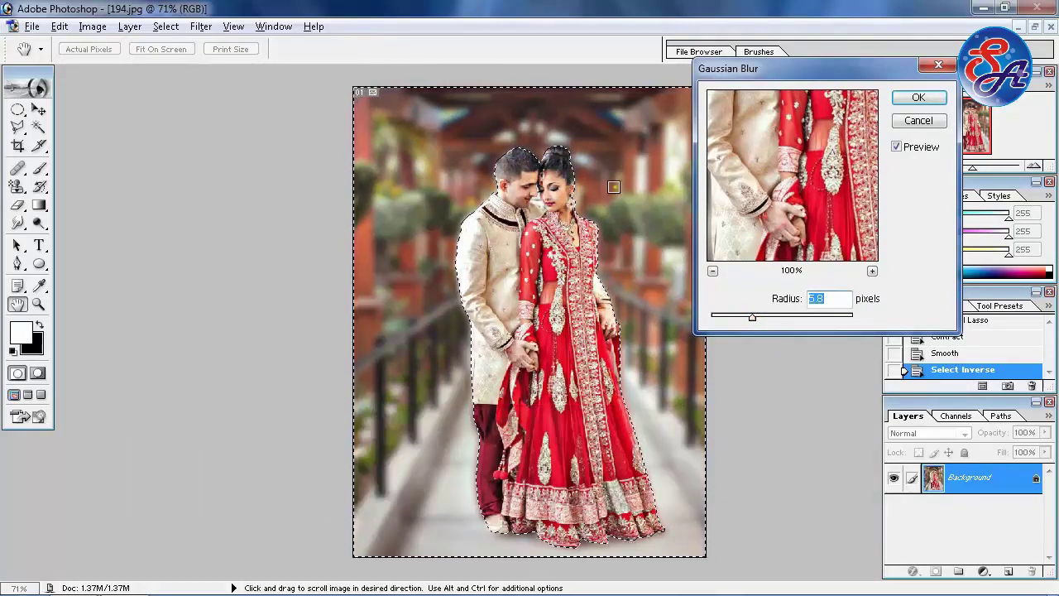
{"action": "left_click", "coordinate": [917, 100]}
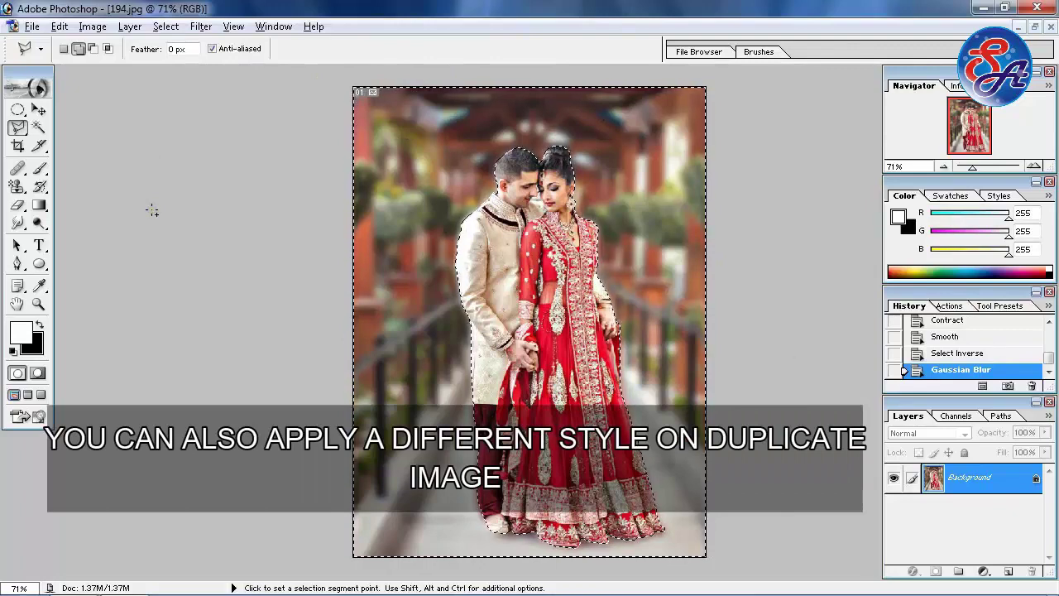
Duplicate the image, keeping the name '194 copy'.
{"action": "left_click", "coordinate": [92, 25]}
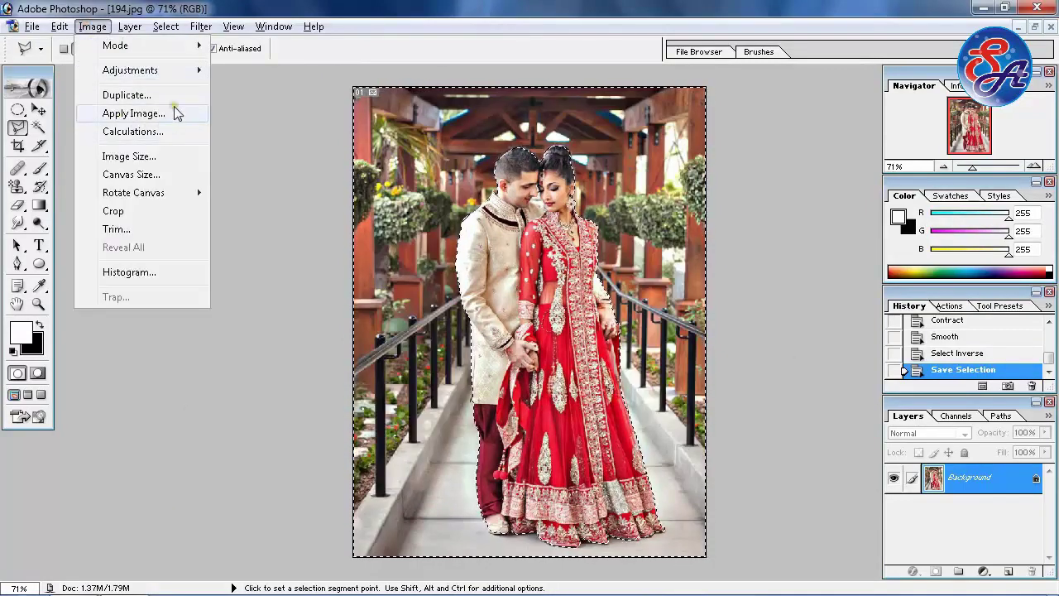
{"action": "left_click", "coordinate": [180, 95]}
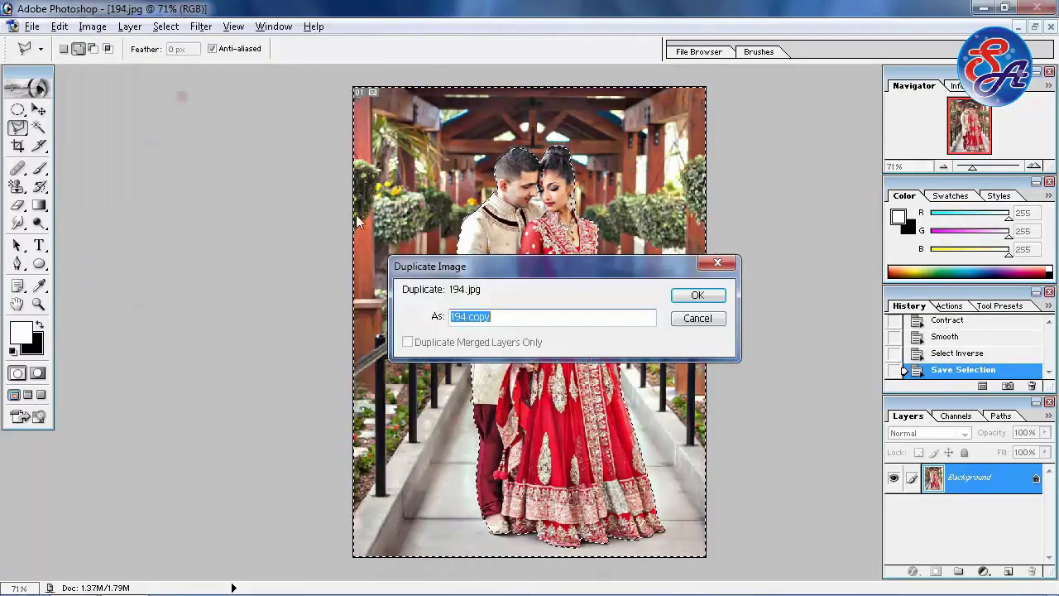
{"action": "left_click", "coordinate": [571, 319]}
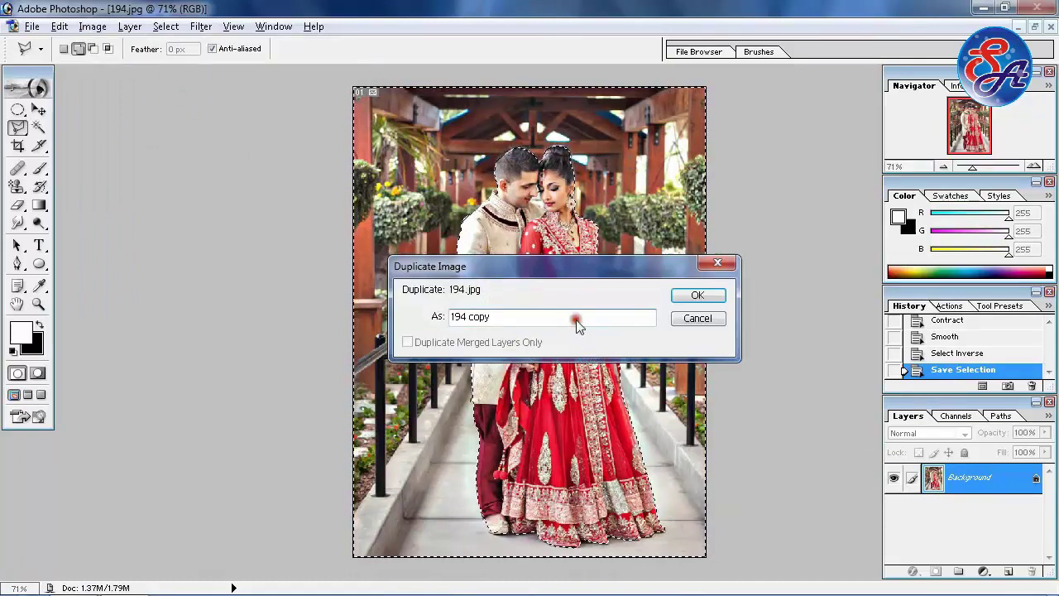
{"action": "left_click", "coordinate": [698, 296]}
Apply the 5.8-pixel Gaussian Blur to the original 194.jpg background.
{"action": "left_click", "coordinate": [530, 199]}
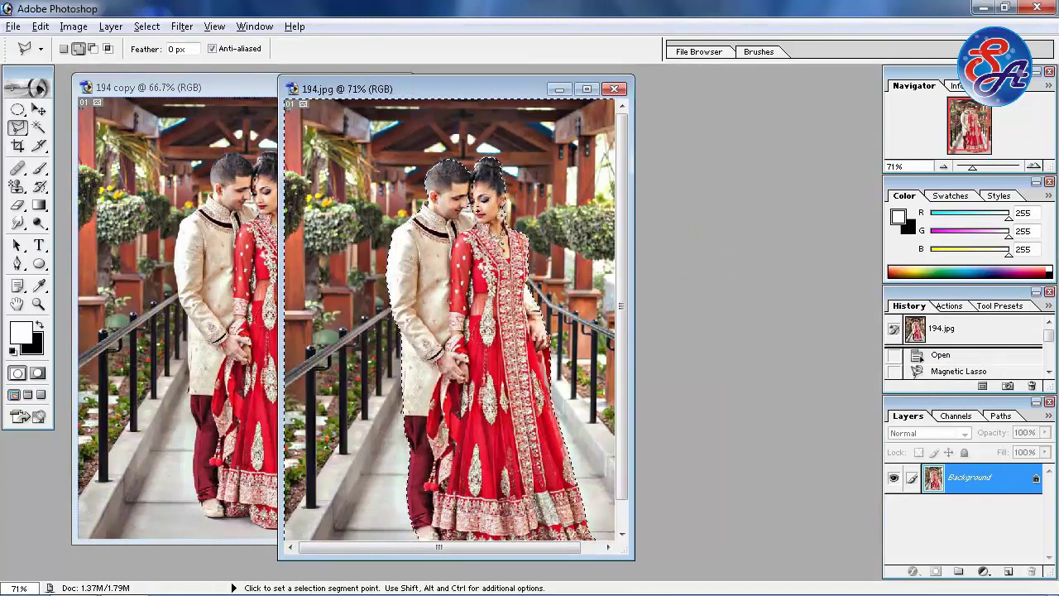
{"action": "left_click", "coordinate": [181, 27]}
{"action": "mouse_move", "coordinate": [204, 150]}
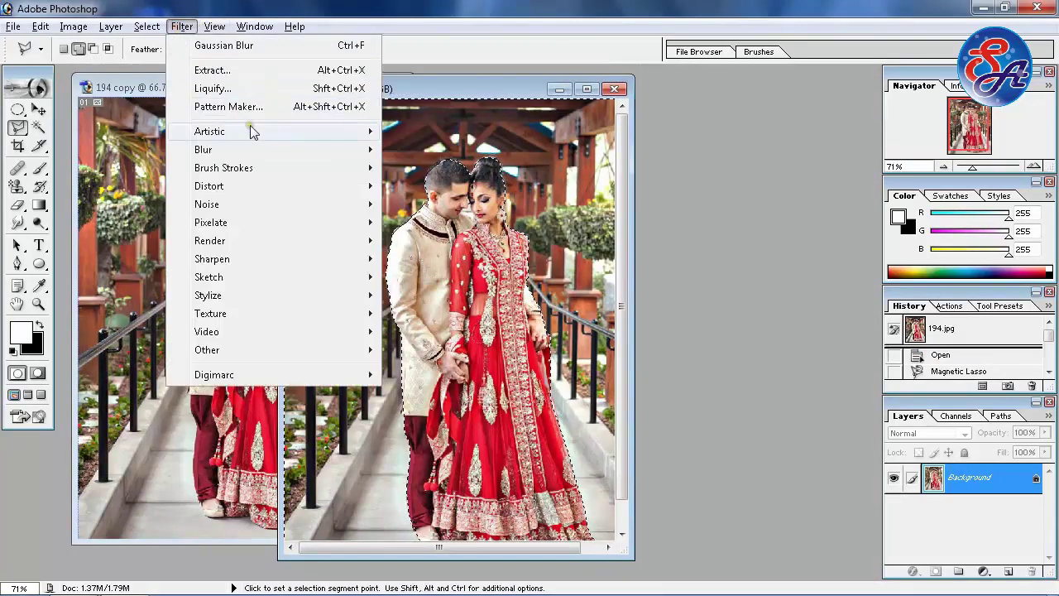
{"action": "left_click", "coordinate": [439, 185]}
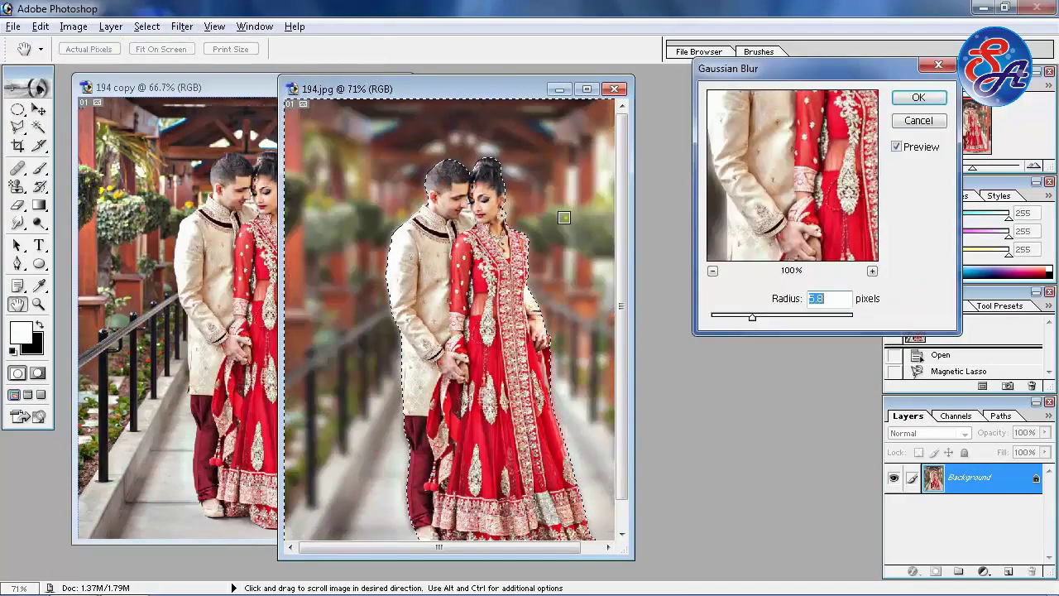
{"action": "left_click", "coordinate": [917, 97]}
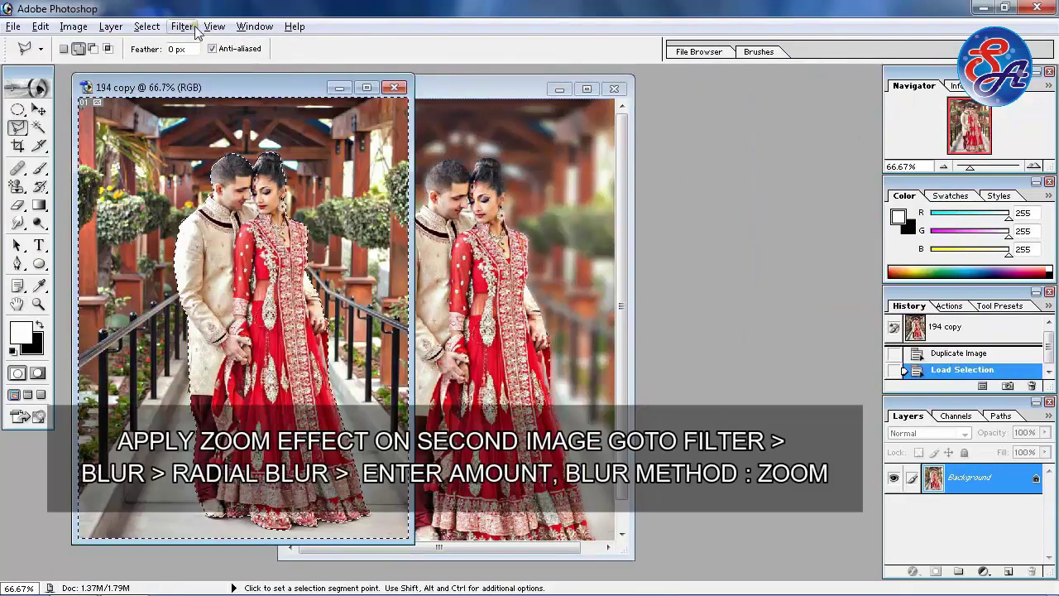
Apply a Zoom radial blur of amount 49 to 194 copy, then bring 194.jpg forward.
{"action": "left_click", "coordinate": [181, 27]}
{"action": "mouse_move", "coordinate": [204, 150]}
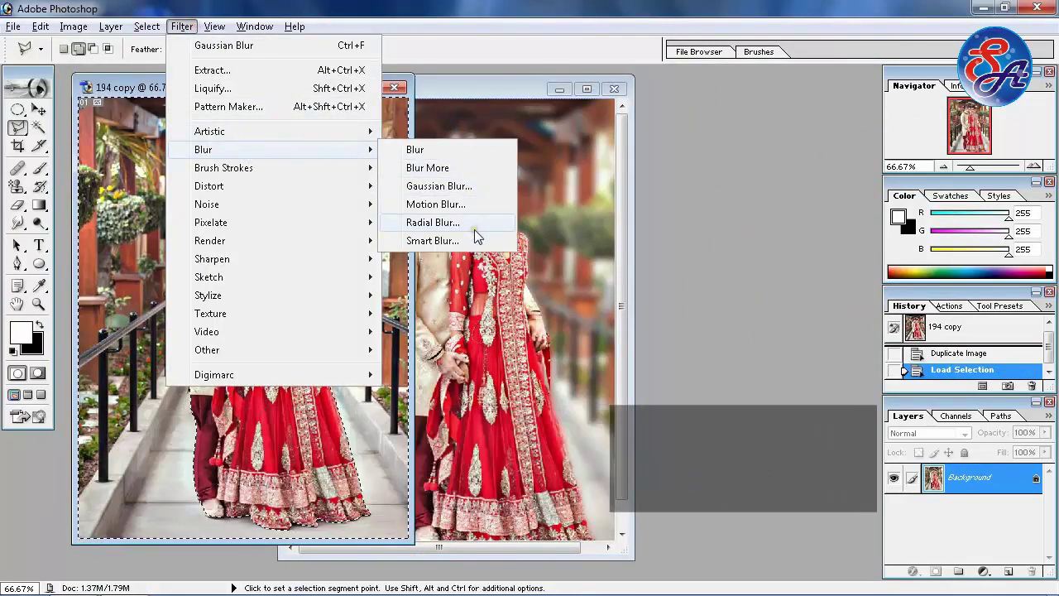
{"action": "left_click", "coordinate": [474, 228]}
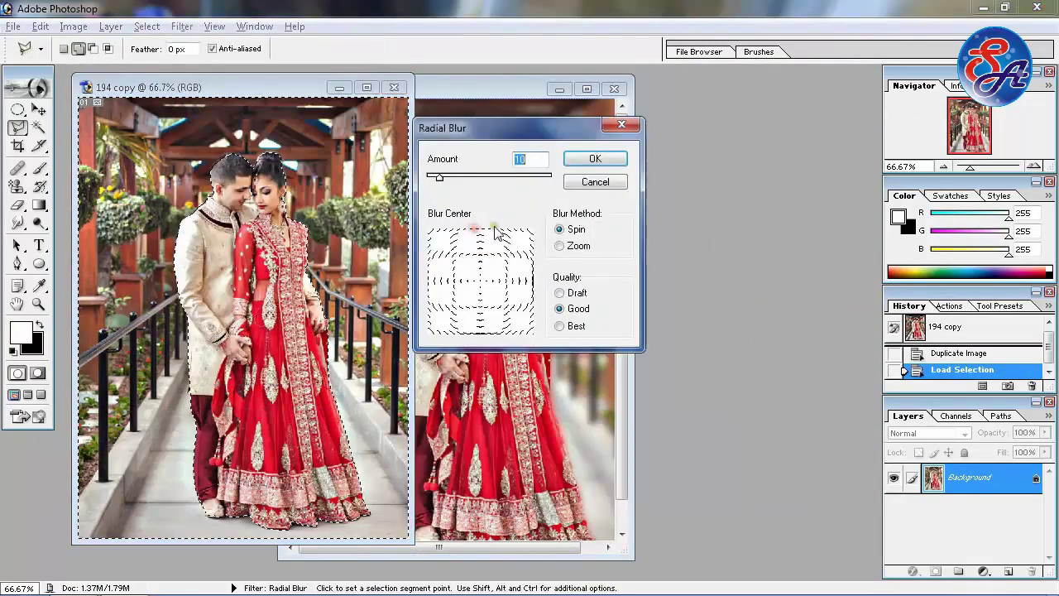
{"action": "left_click", "coordinate": [561, 247]}
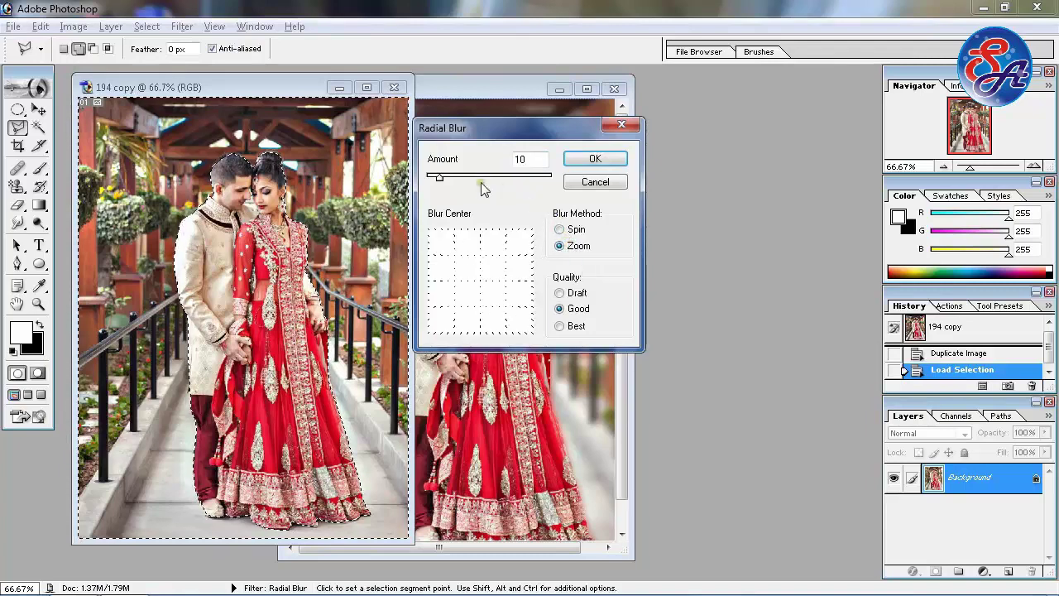
{"action": "left_click_drag", "start_coordinate": [439, 177], "coordinate": [492, 178]}
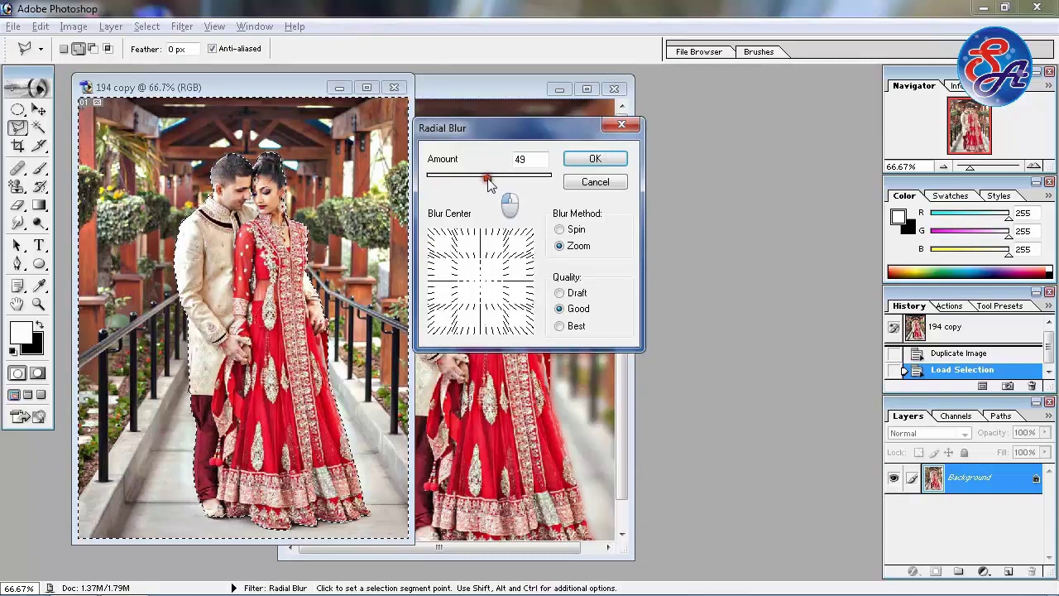
{"action": "left_click", "coordinate": [590, 164]}
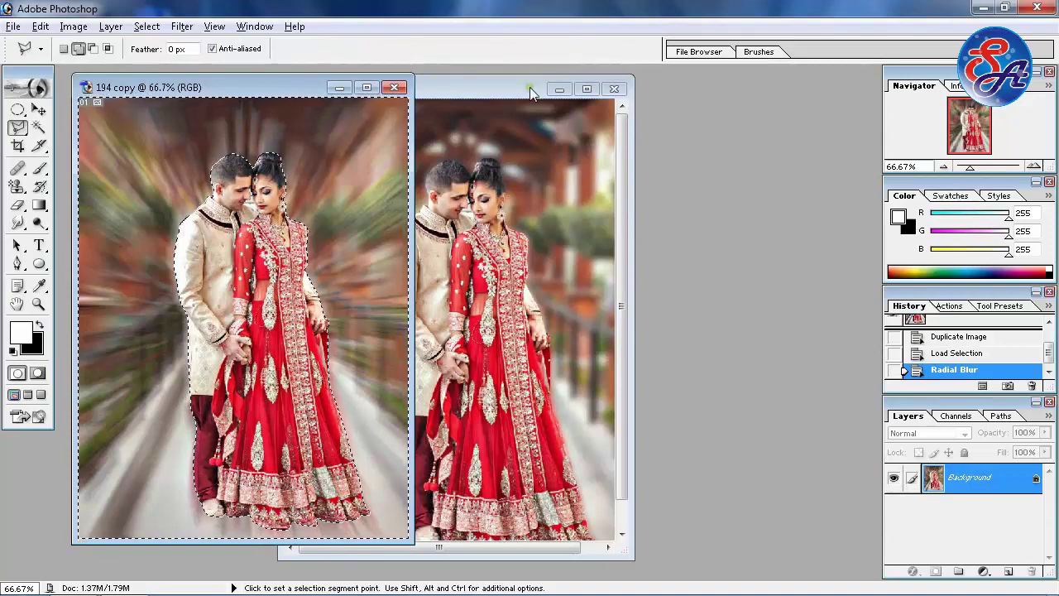
{"action": "left_click_drag", "start_coordinate": [529, 89], "coordinate": [607, 100]}
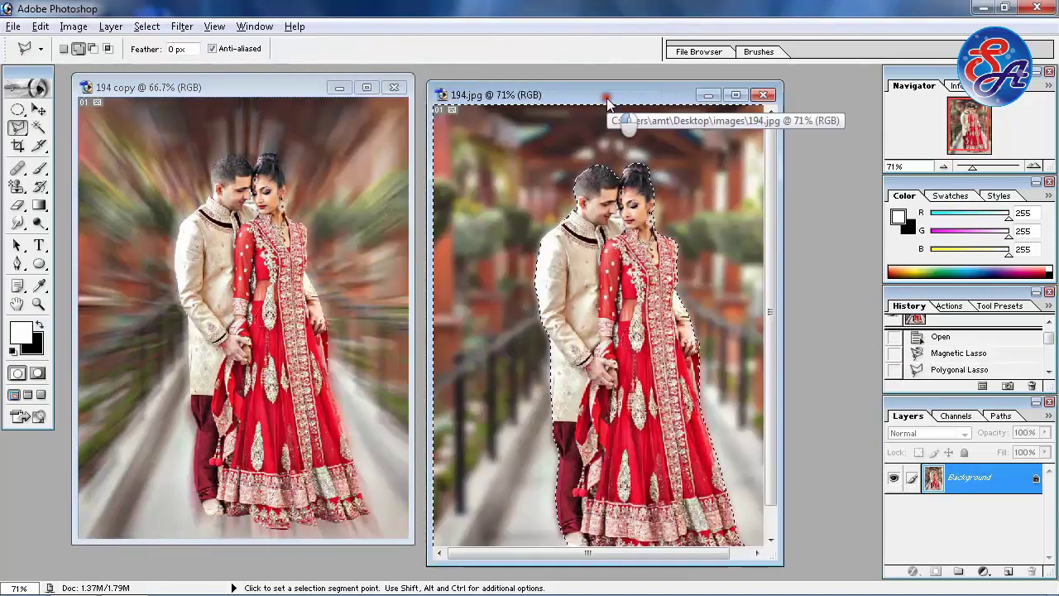
Nudge the 194.jpg window into place next to the 194 copy window.
{"action": "left_click_drag", "start_coordinate": [607, 99], "coordinate": [605, 94]}
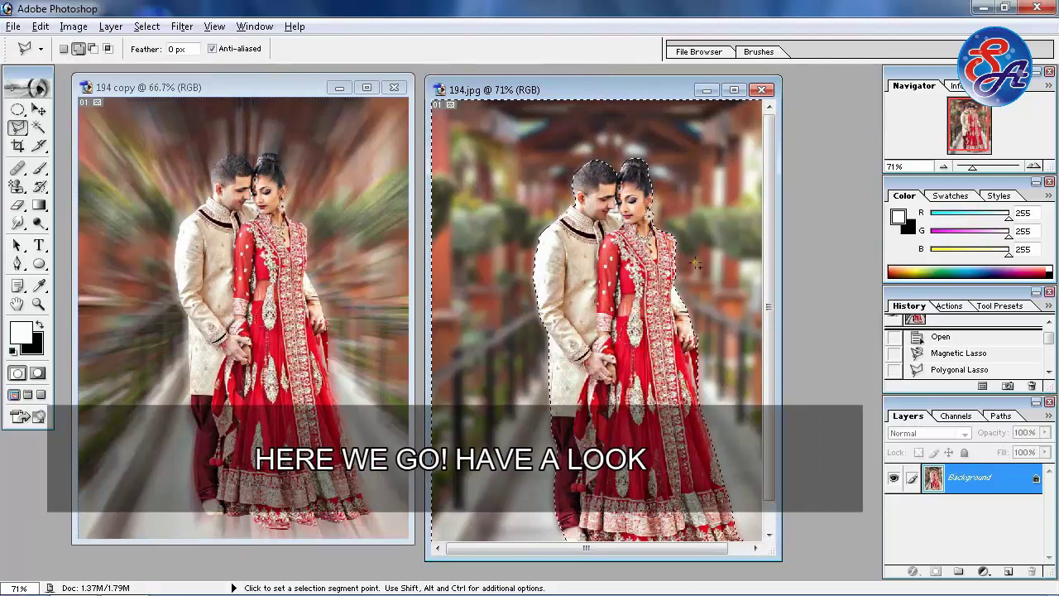